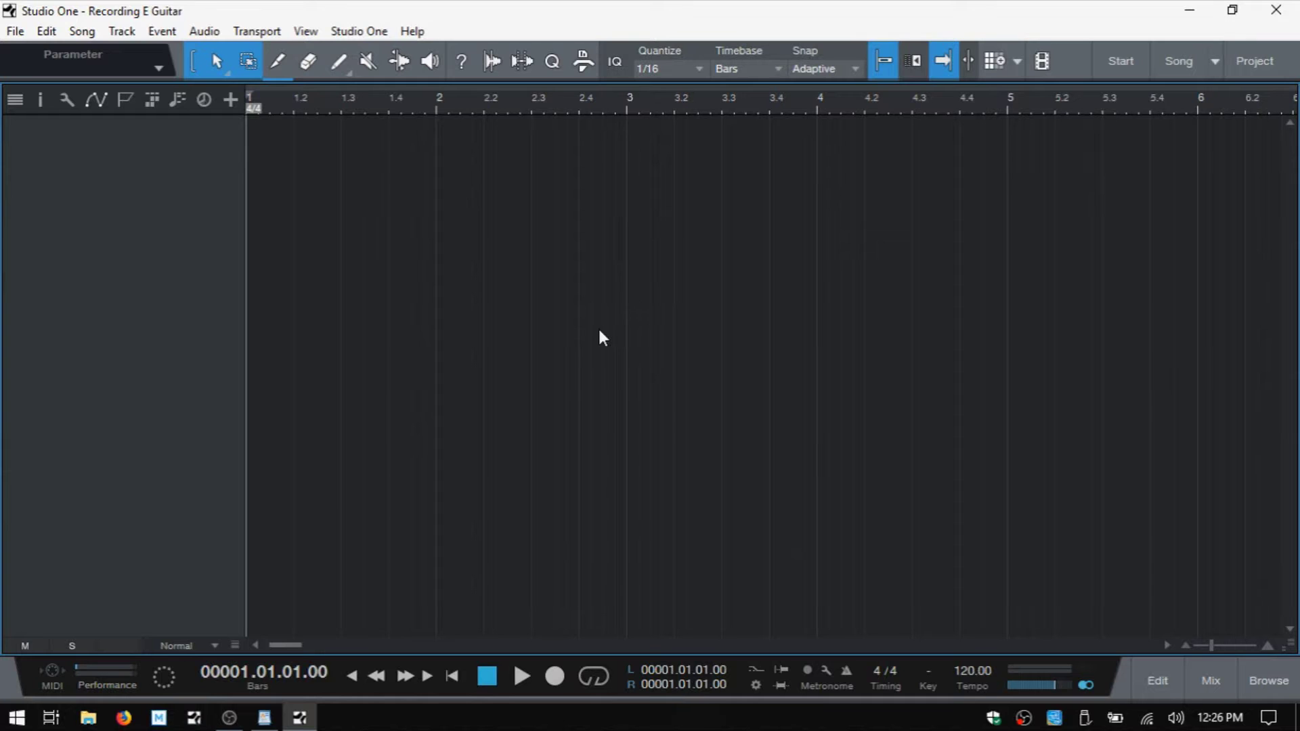
# - Name the new audio track 'E Guitar' in the Add Tracks dialog
pyautogui.press('t')
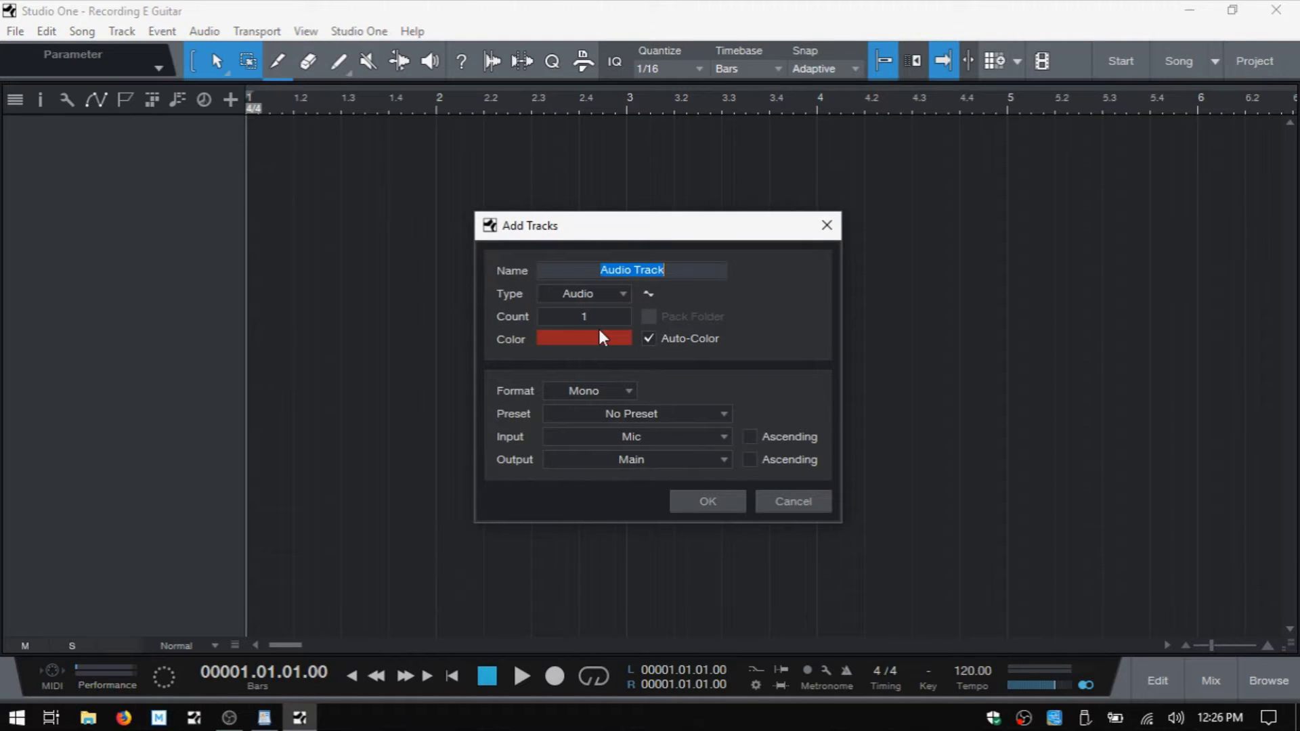
pyautogui.press('BackSpace')
pyautogui.write('E')
pyautogui.write(' Guitar')
pyautogui.press('Tab')
pyautogui.press('Tab')
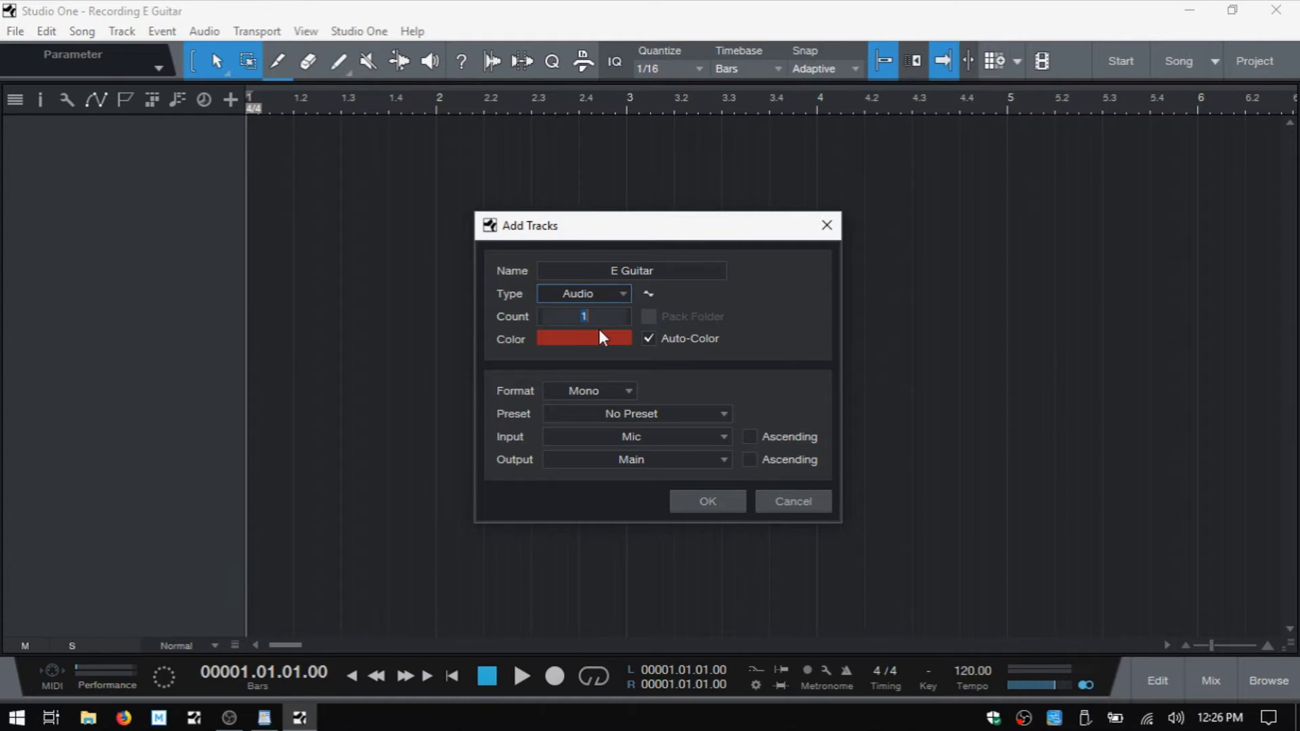
# - Keep Mono format, Inst input and No Preset, then create the E Guitar track
pyautogui.press('Tab')
pyautogui.press('Tab')
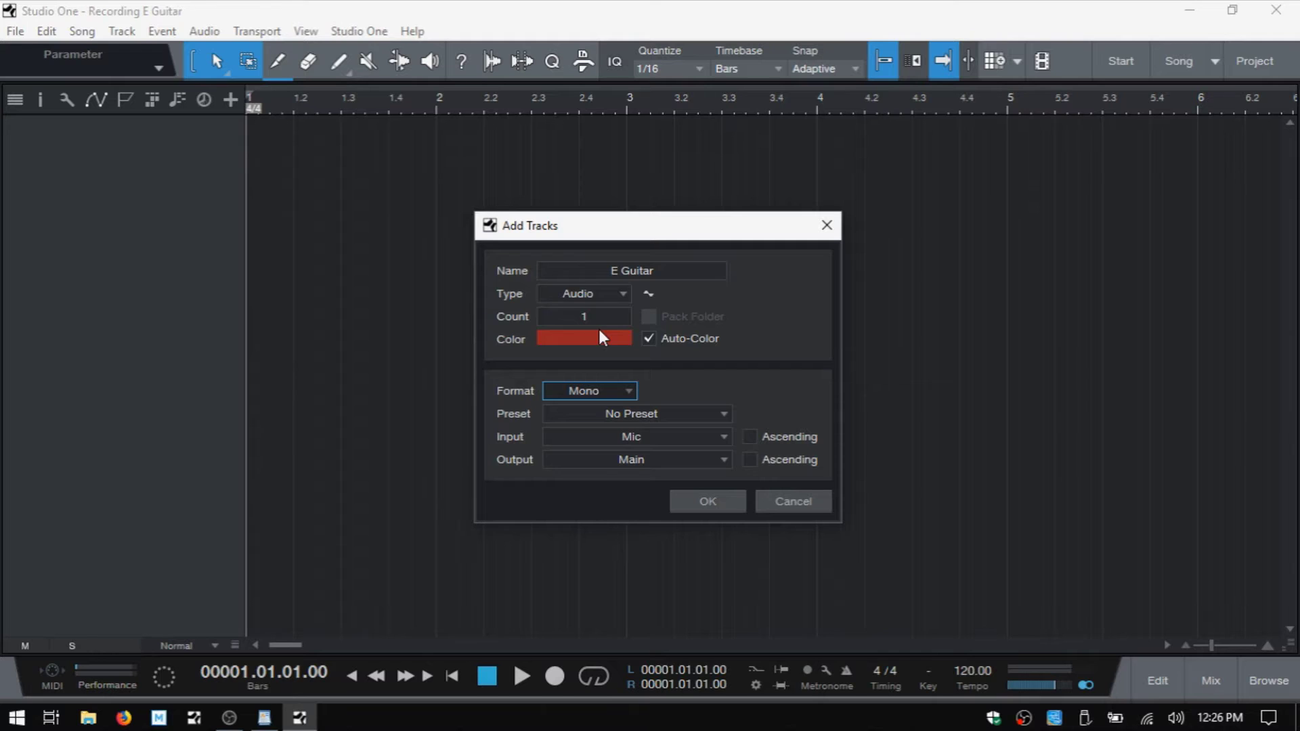
pyautogui.press('Down')
pyautogui.press('Up')
pyautogui.press('Tab')
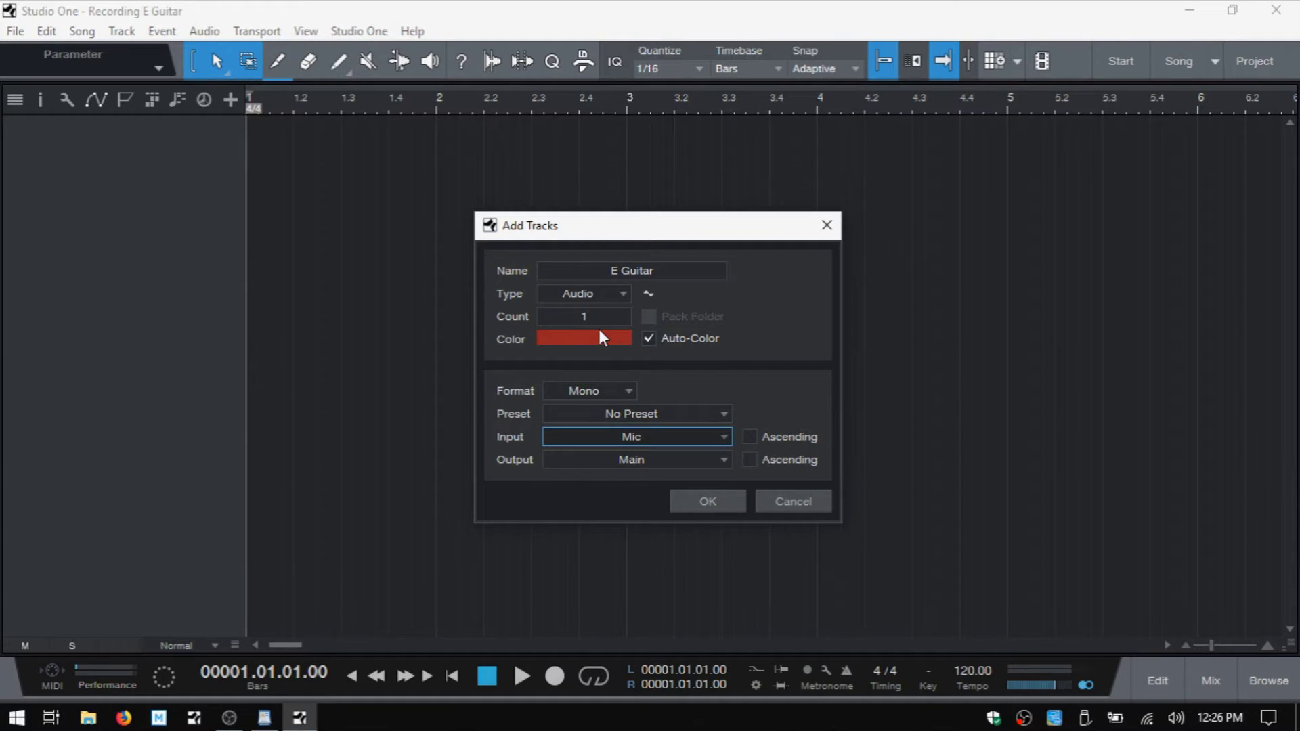
pyautogui.hotkey('shift', 'Tab')
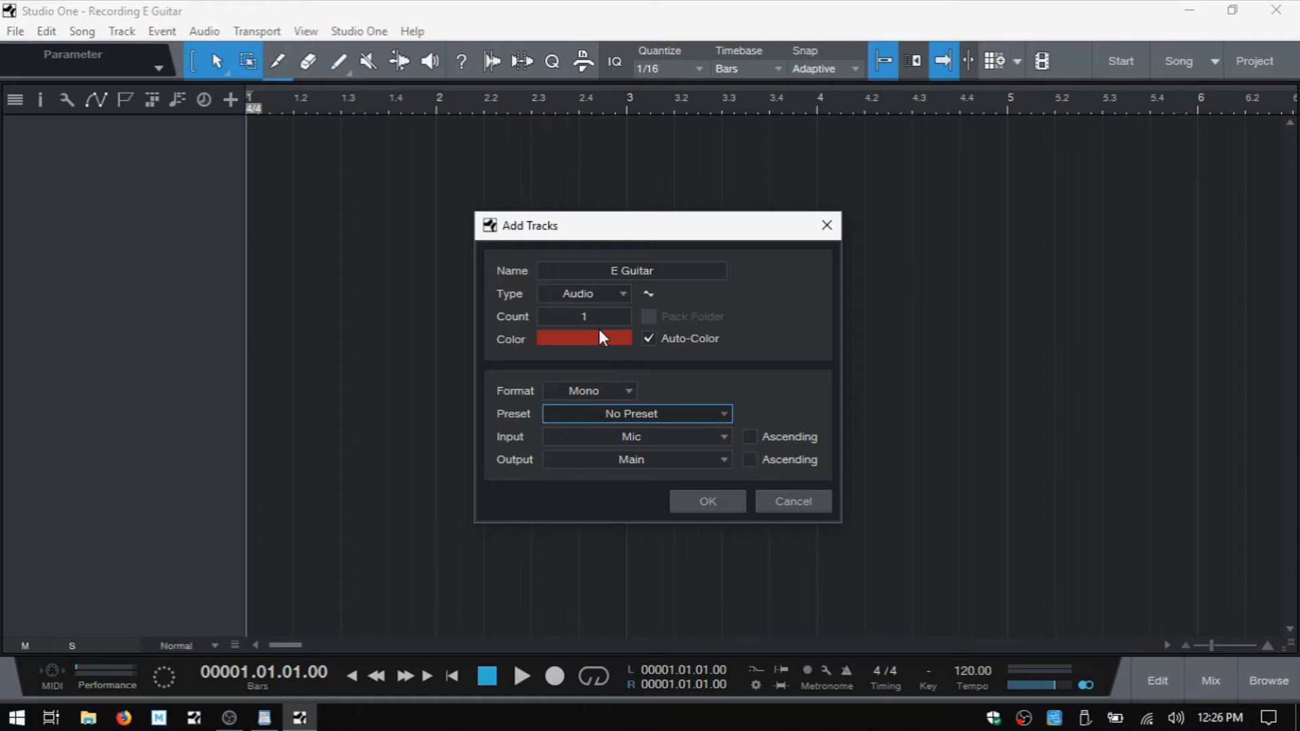
pyautogui.click(725, 412)
pyautogui.click(608, 474)
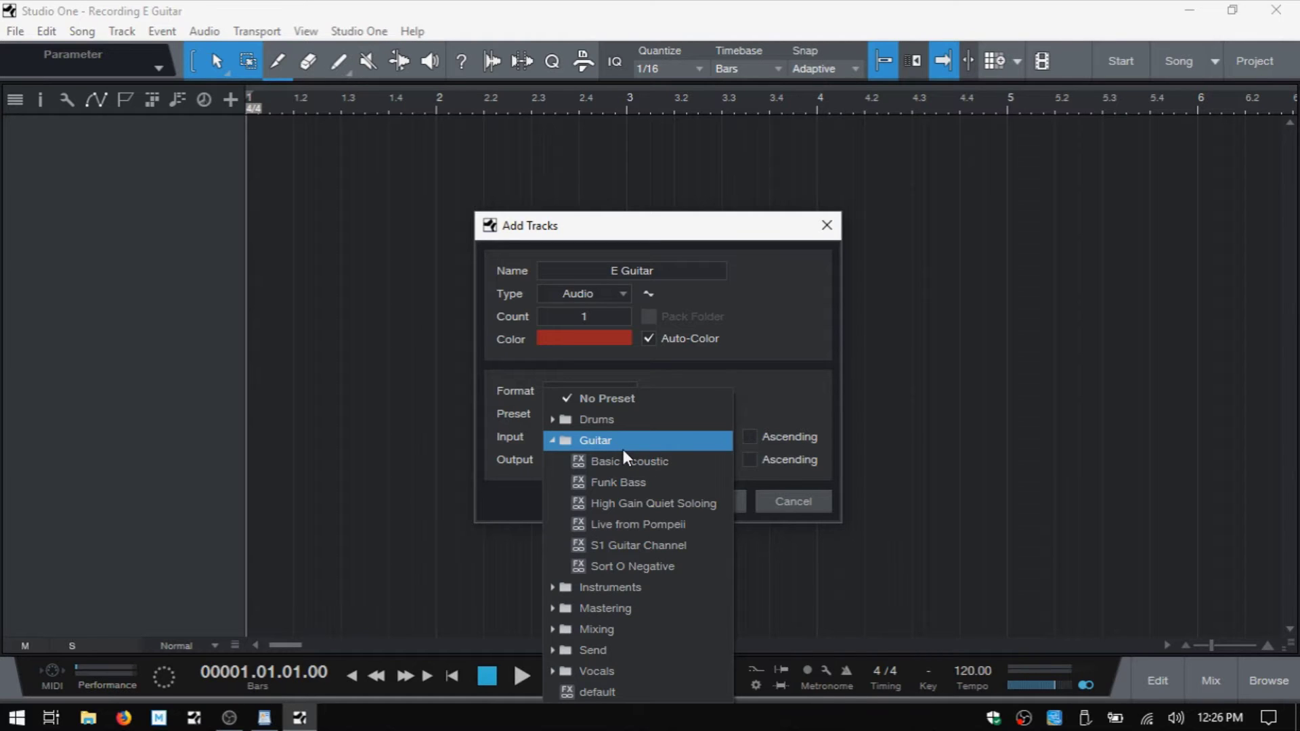
pyautogui.click(762, 377)
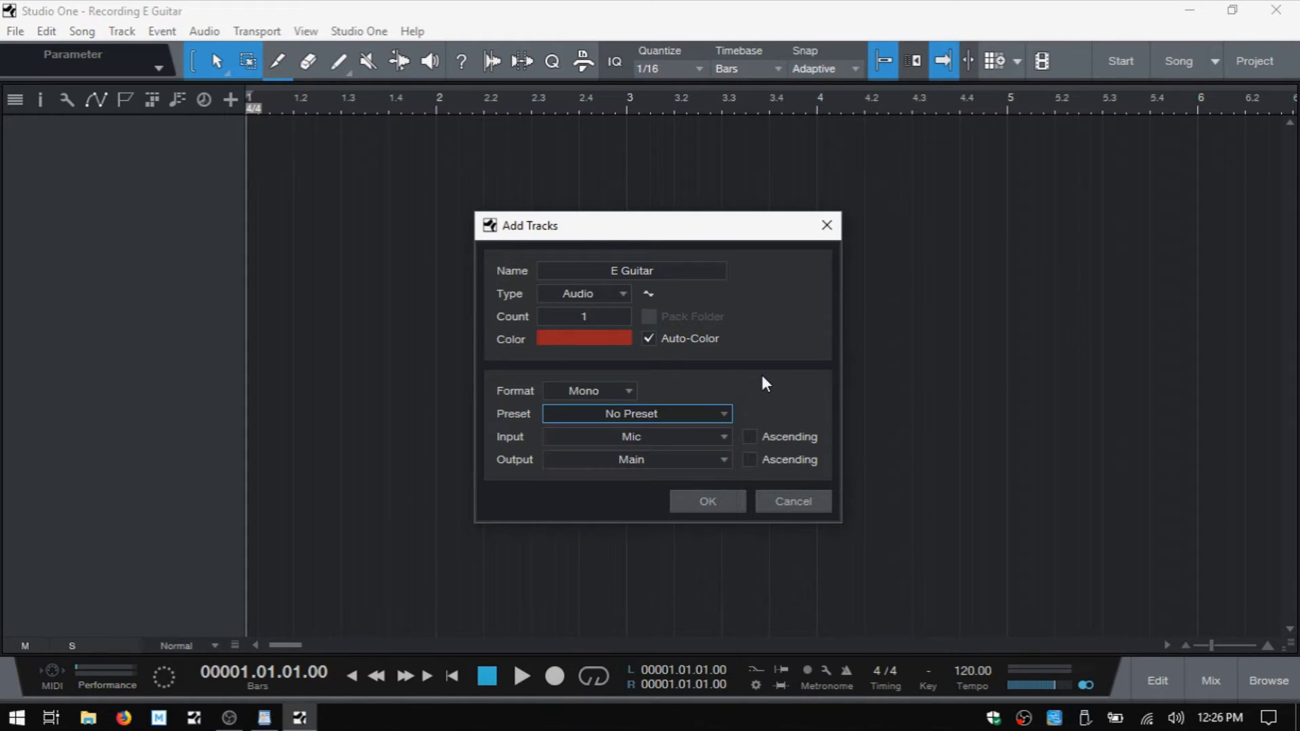
pyautogui.scroll(-1, 687, 437)
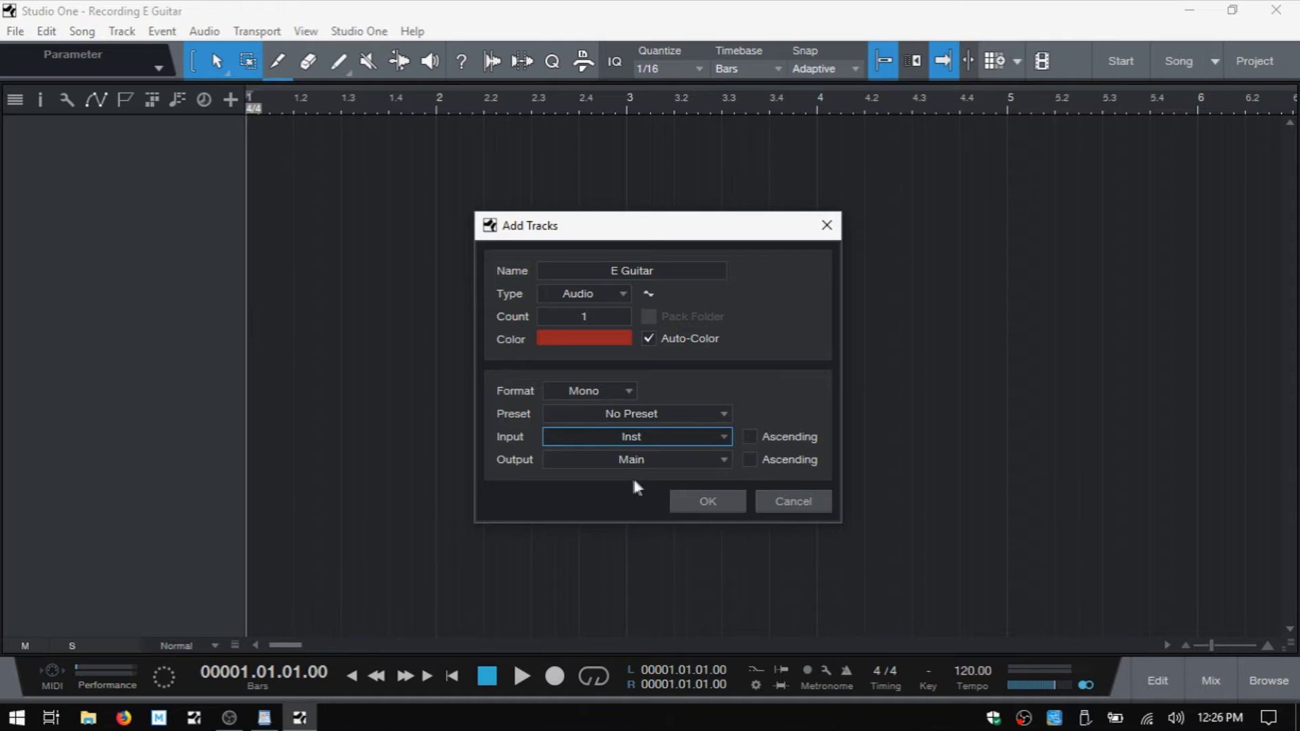
pyautogui.click(689, 498)
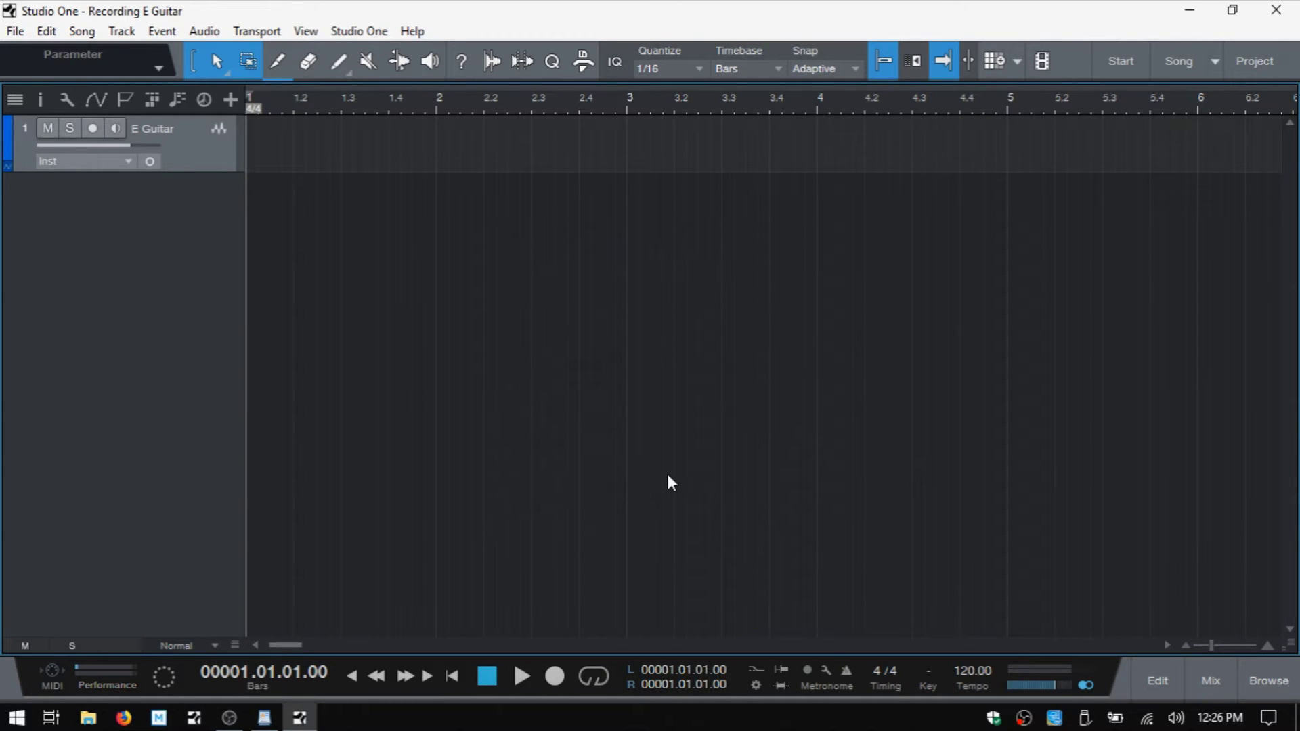
# - Scroll up to the E Guitar track and confirm its input is Inst (Input 2)
pyautogui.scroll(2, 670, 482)
pyautogui.scroll(2, 670, 482)
pyautogui.scroll(2, 670, 482)
pyautogui.scroll(2, 670, 482)
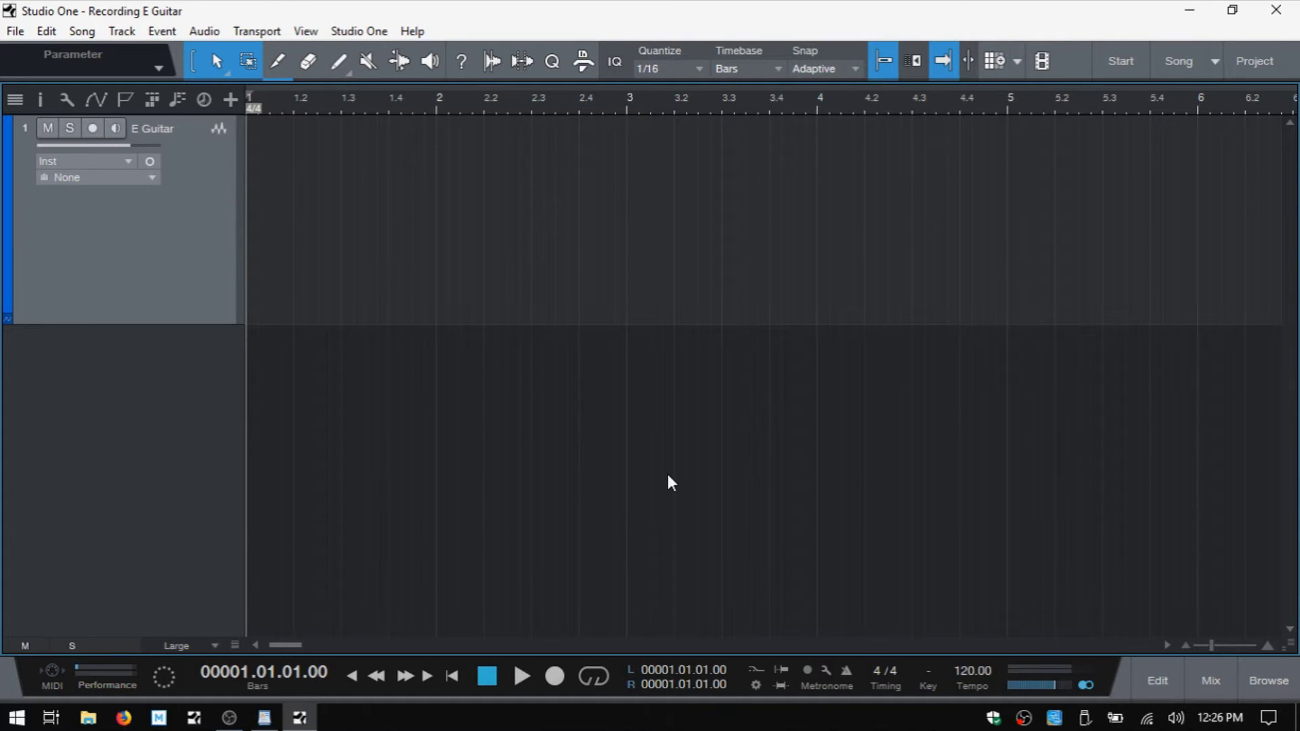
pyautogui.click(124, 159)
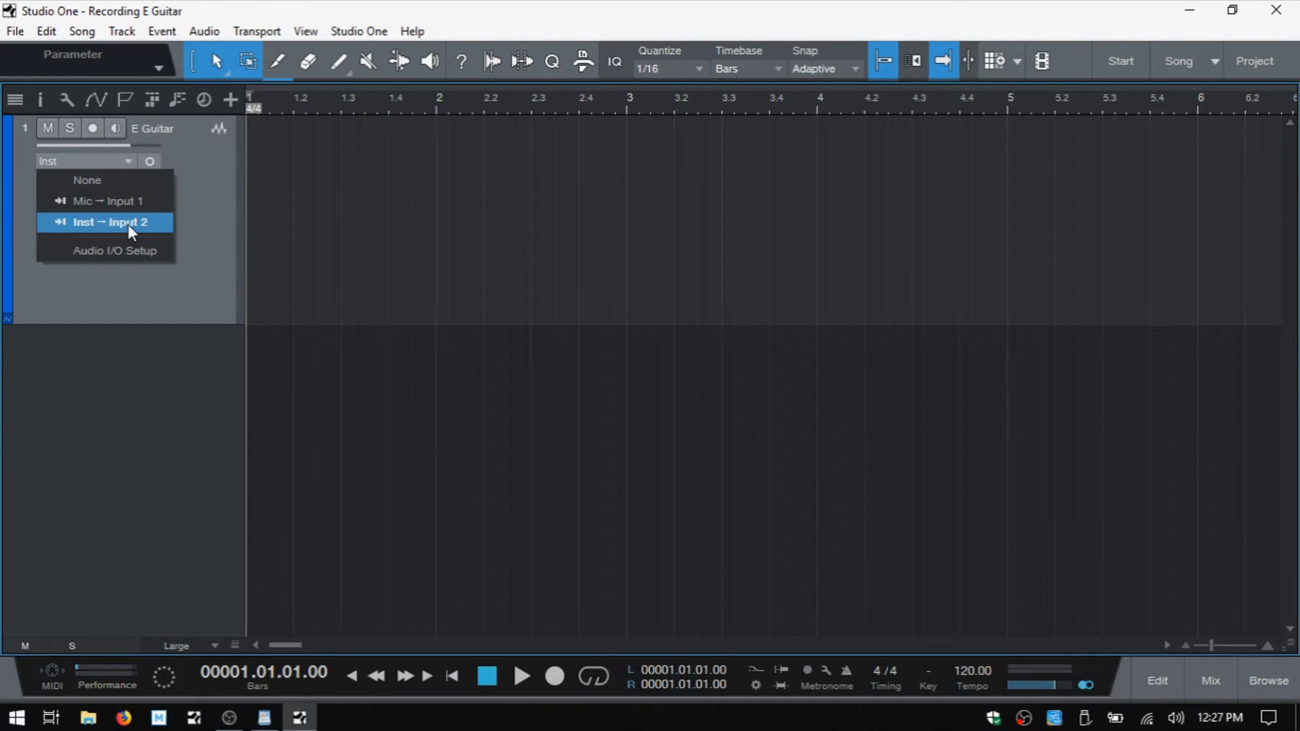
pyautogui.click(195, 221)
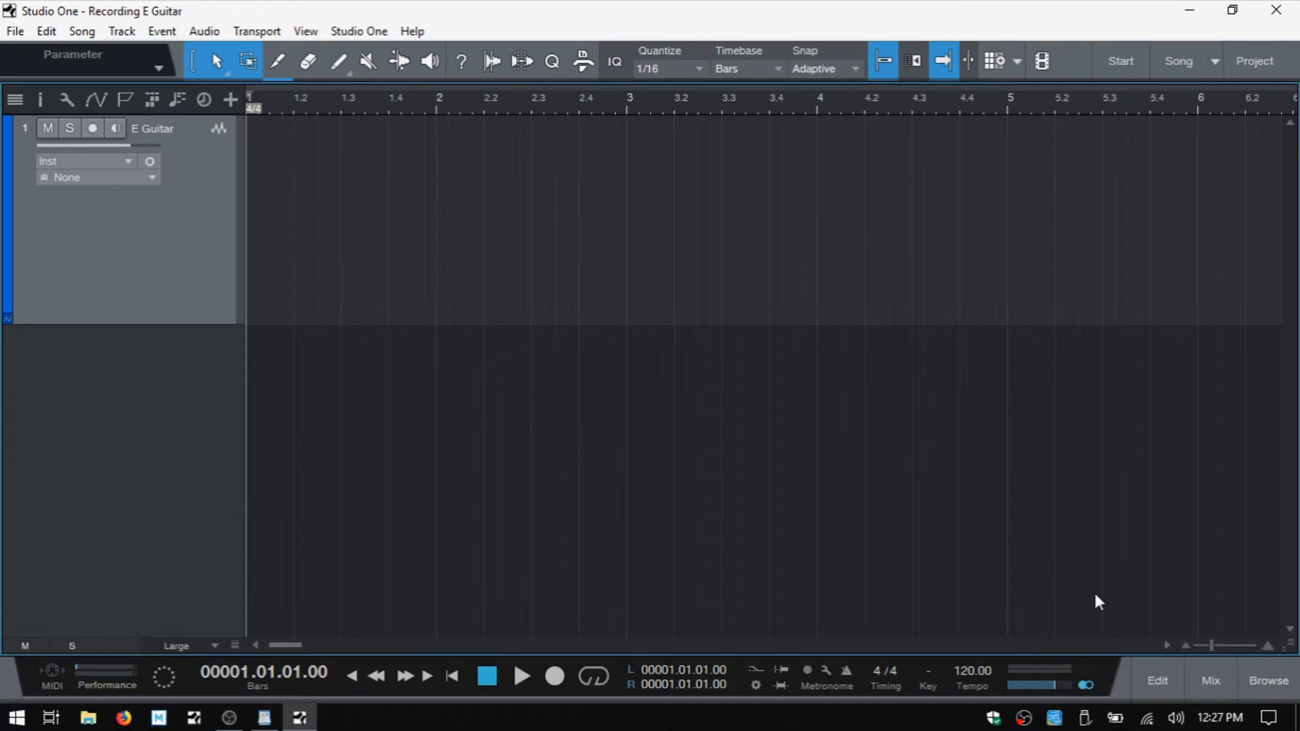
# - Open the Console with F3 and show the Stereo In, Mic and Inst input channels
pyautogui.press('F3')
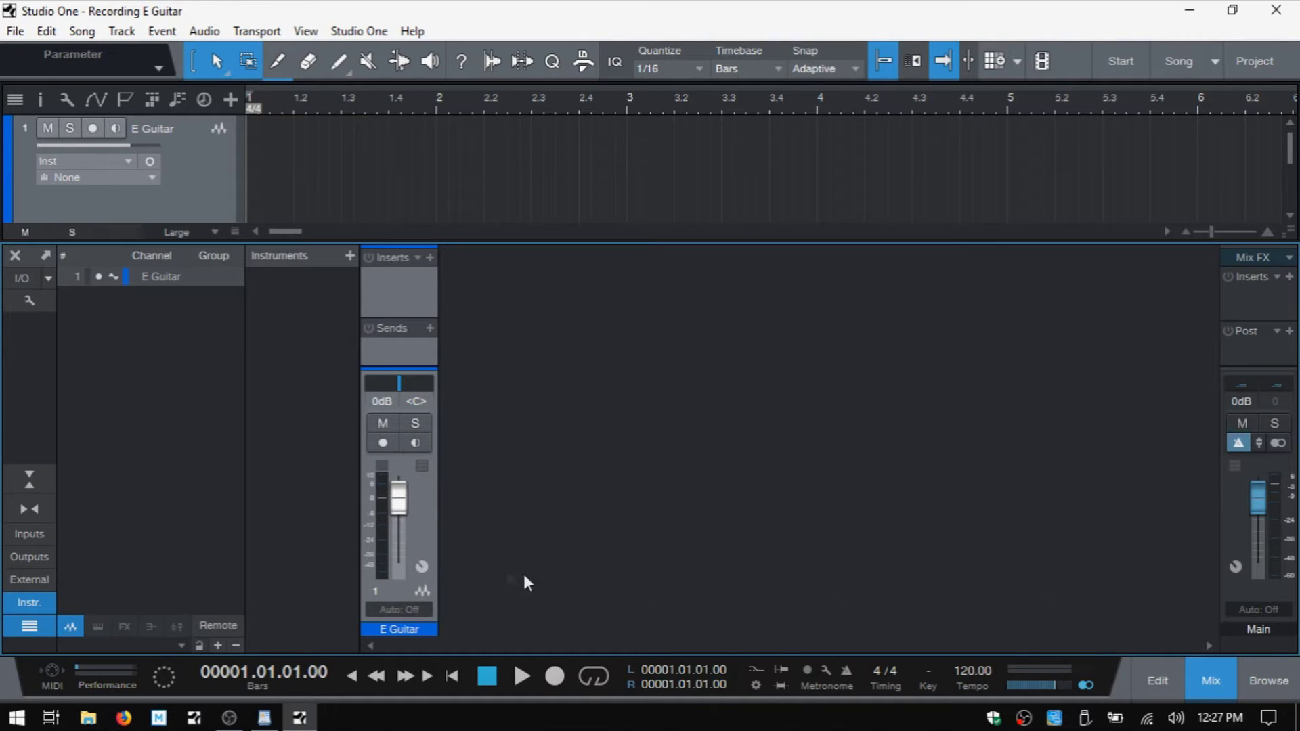
pyautogui.click(32, 534)
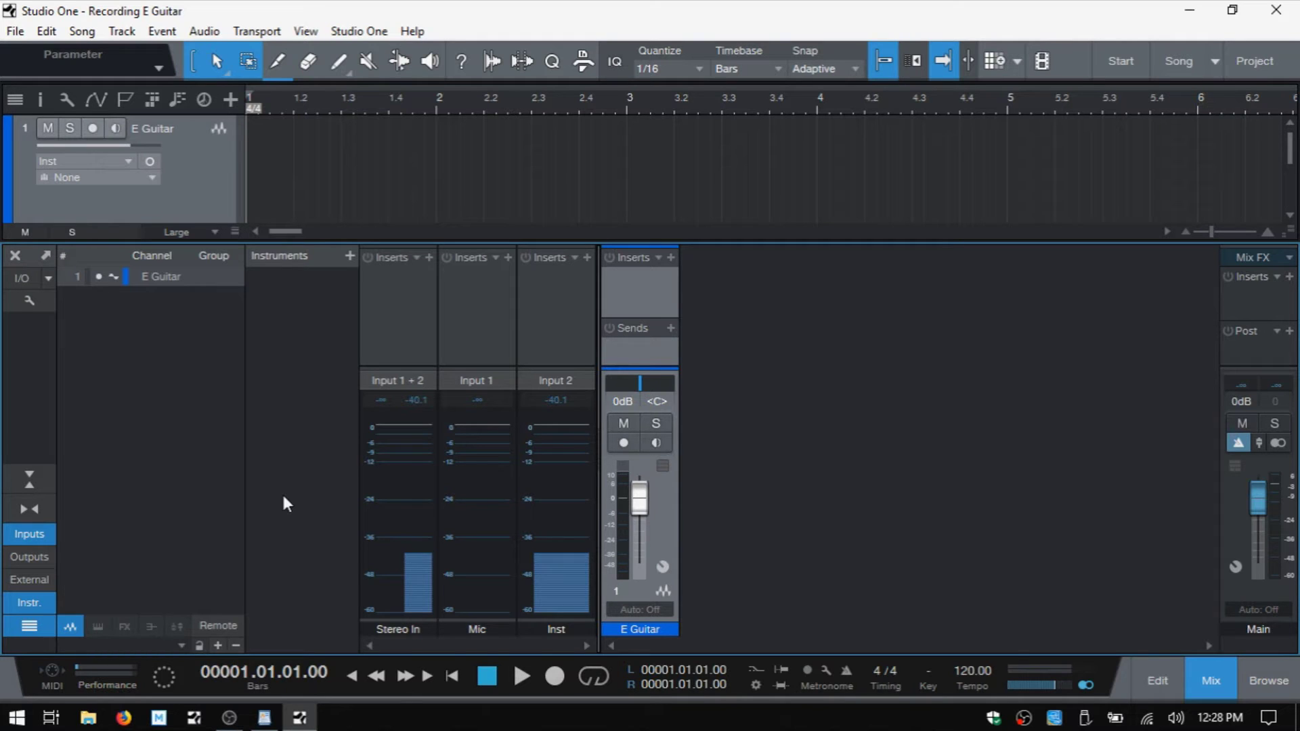
# - Insert a Compressor on the Stereo In input channel
pyautogui.click(430, 258)
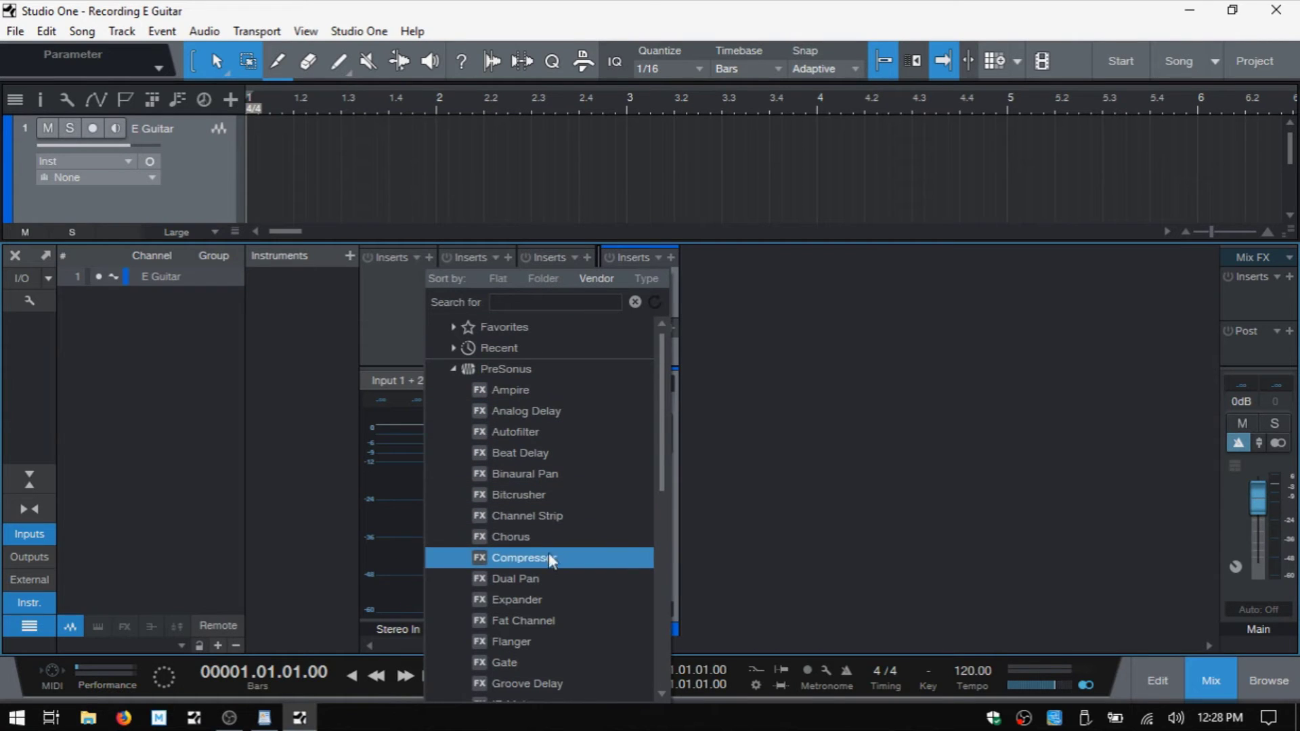
pyautogui.scroll(-1, 555, 588)
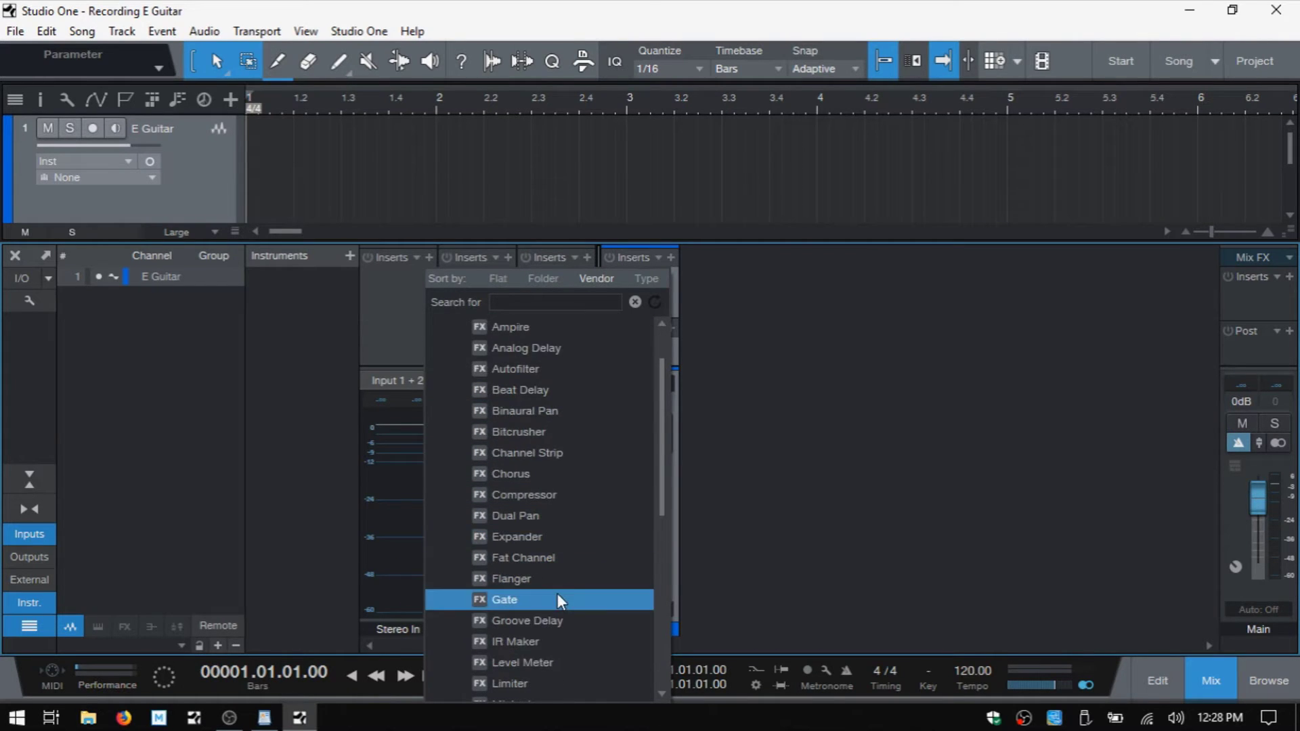
pyautogui.scroll(-1, 558, 593)
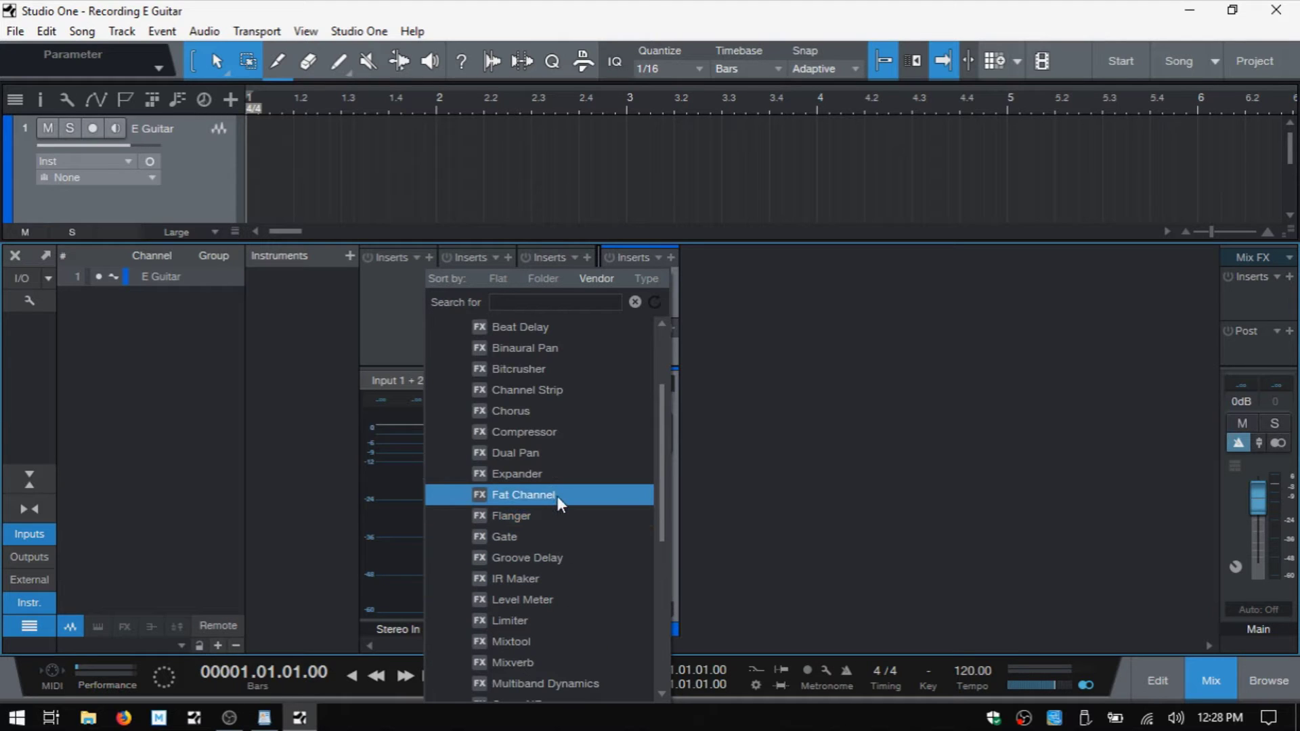
pyautogui.scroll(-2, 557, 506)
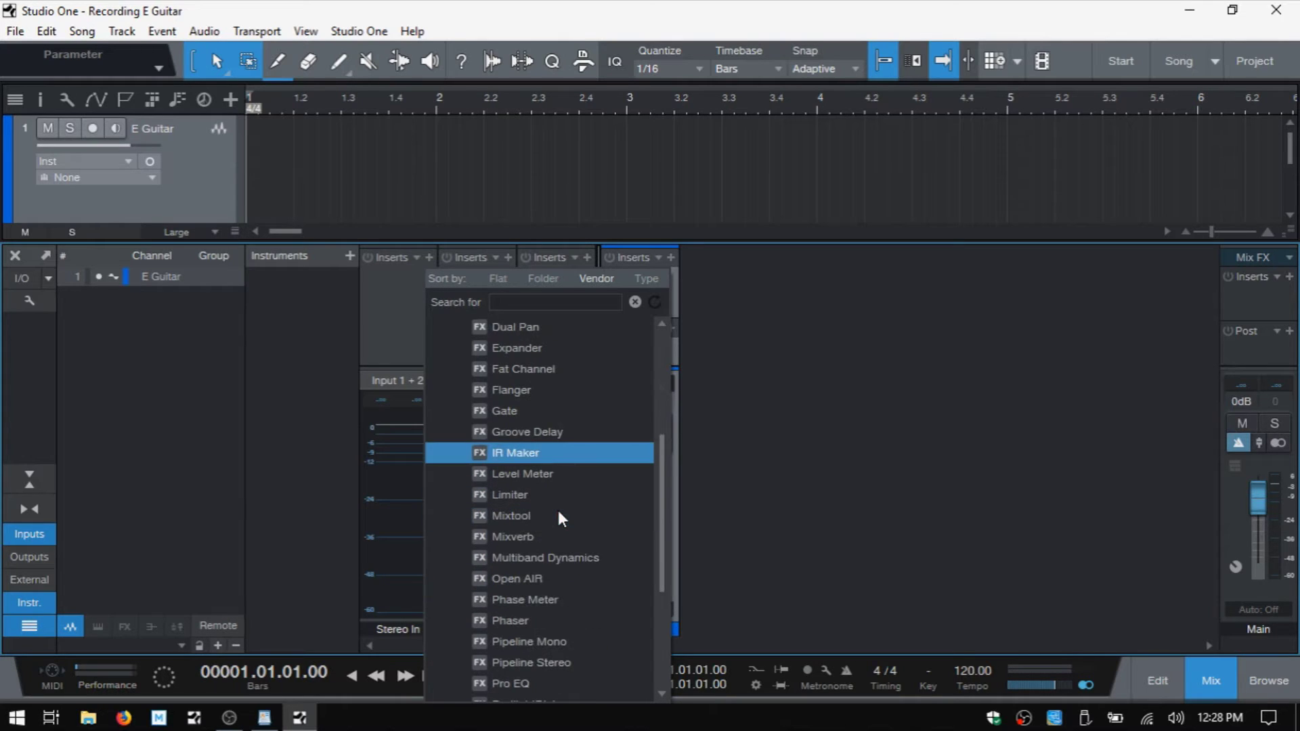
pyautogui.scroll(-1, 558, 512)
pyautogui.scroll(2, 558, 515)
pyautogui.scroll(1, 558, 514)
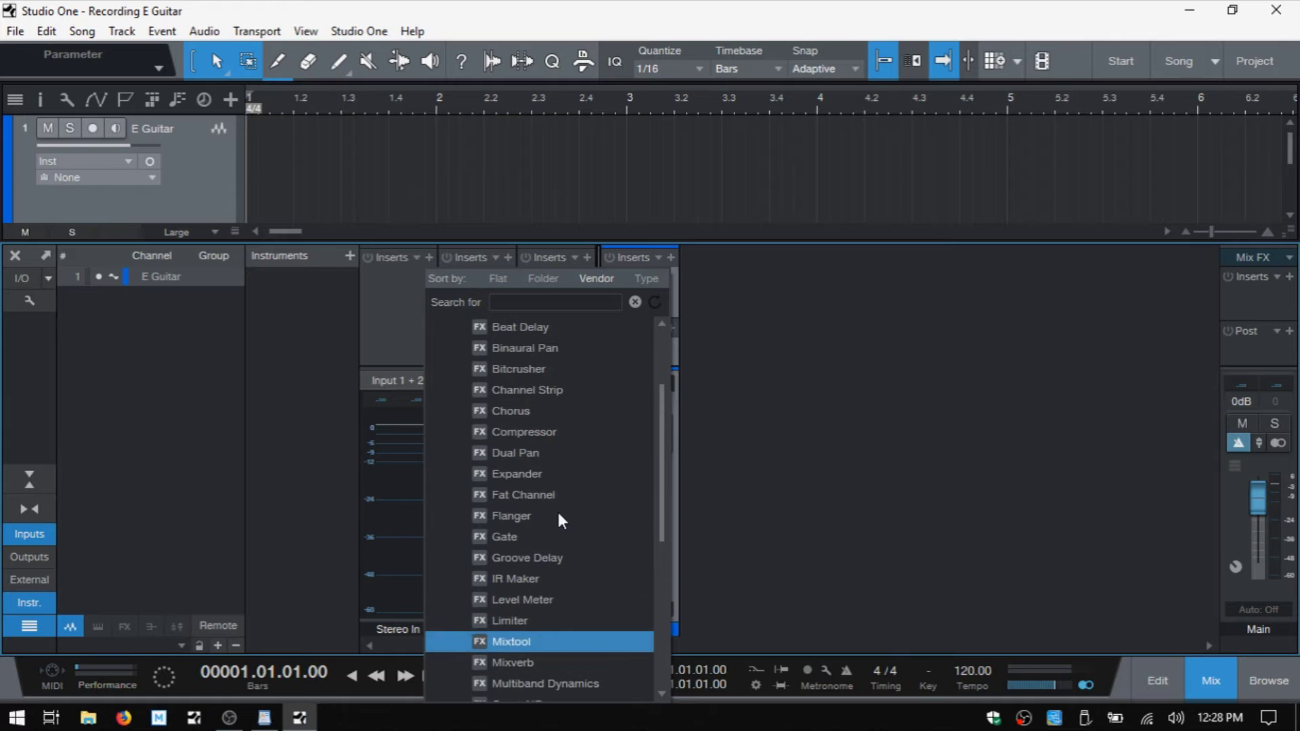
pyautogui.click(558, 434)
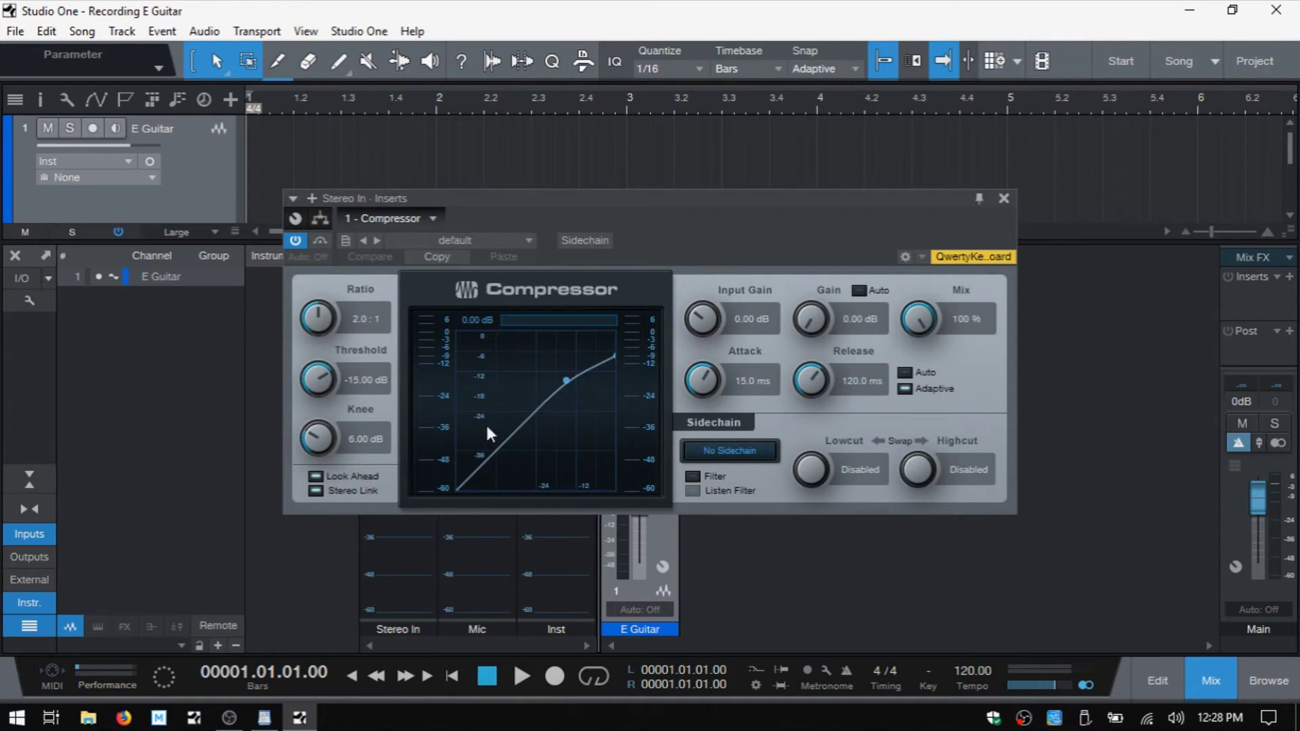
# - Remove the Compressor from Stereo In and close the mixer
pyautogui.click(432, 218)
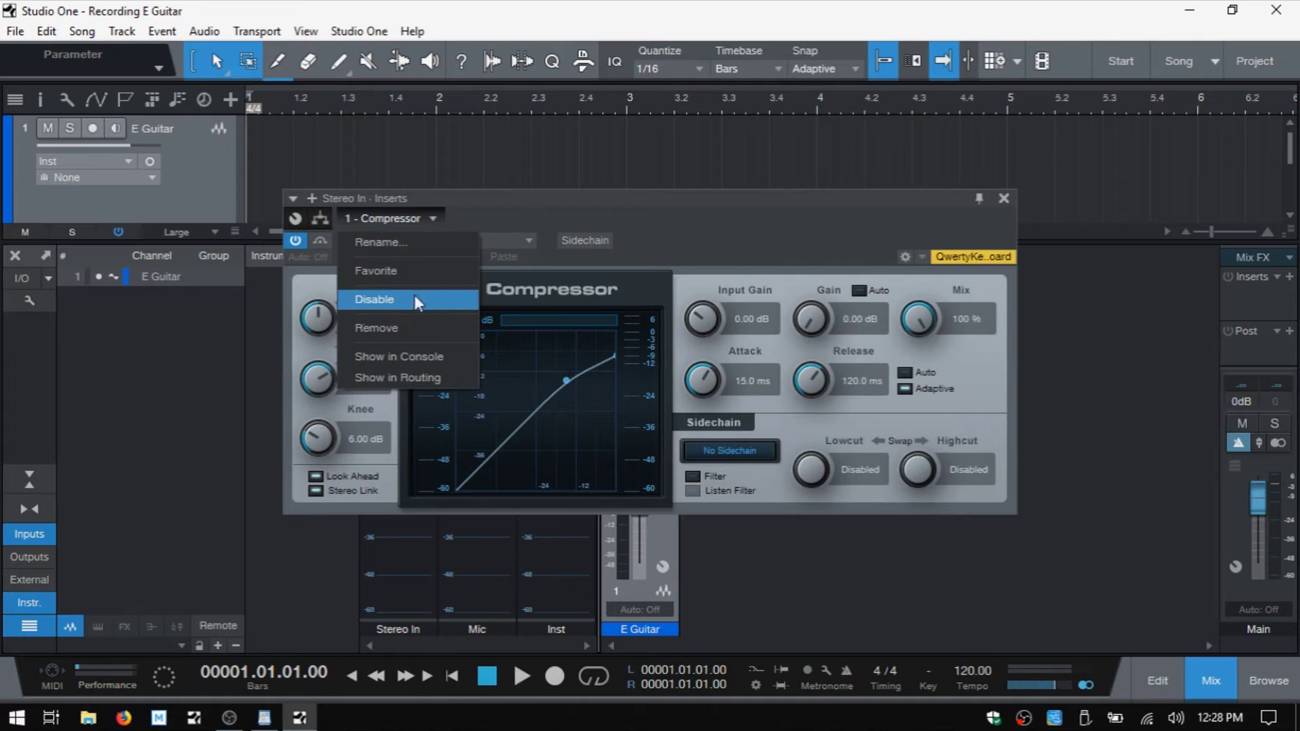
pyautogui.click(408, 327)
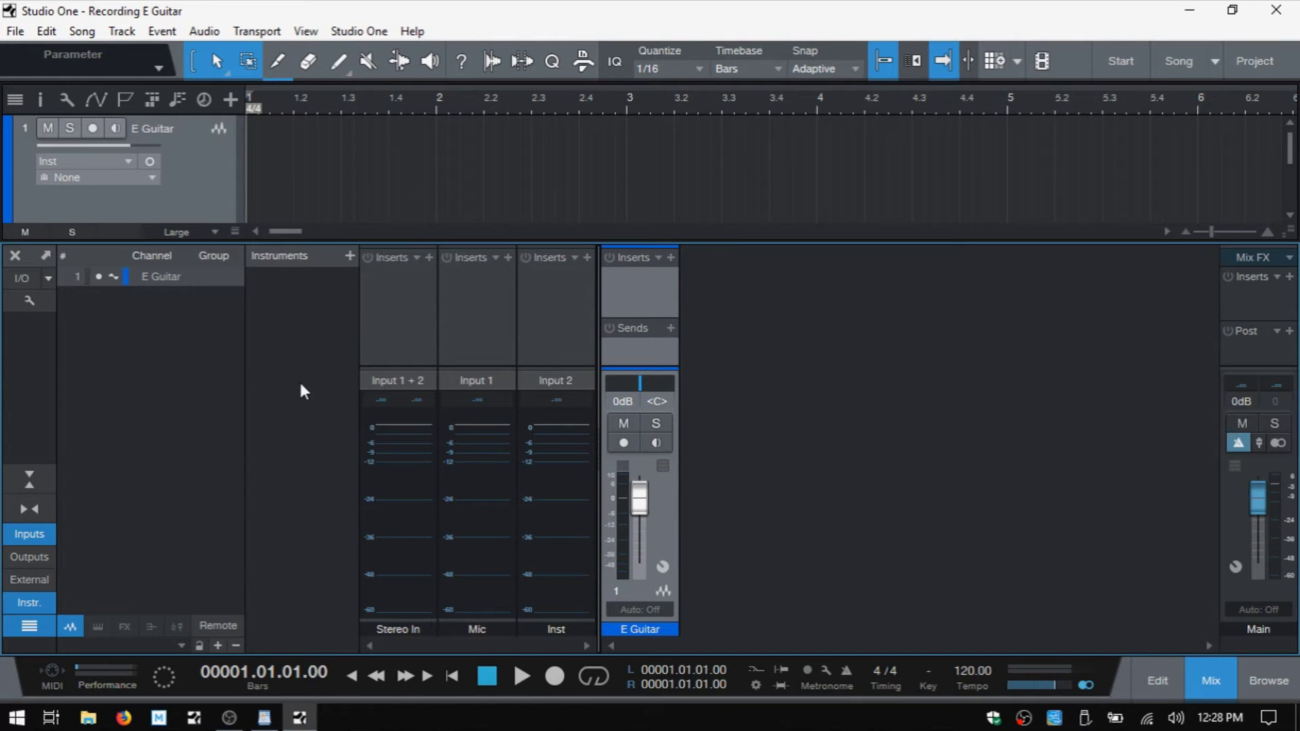
pyautogui.click(1207, 679)
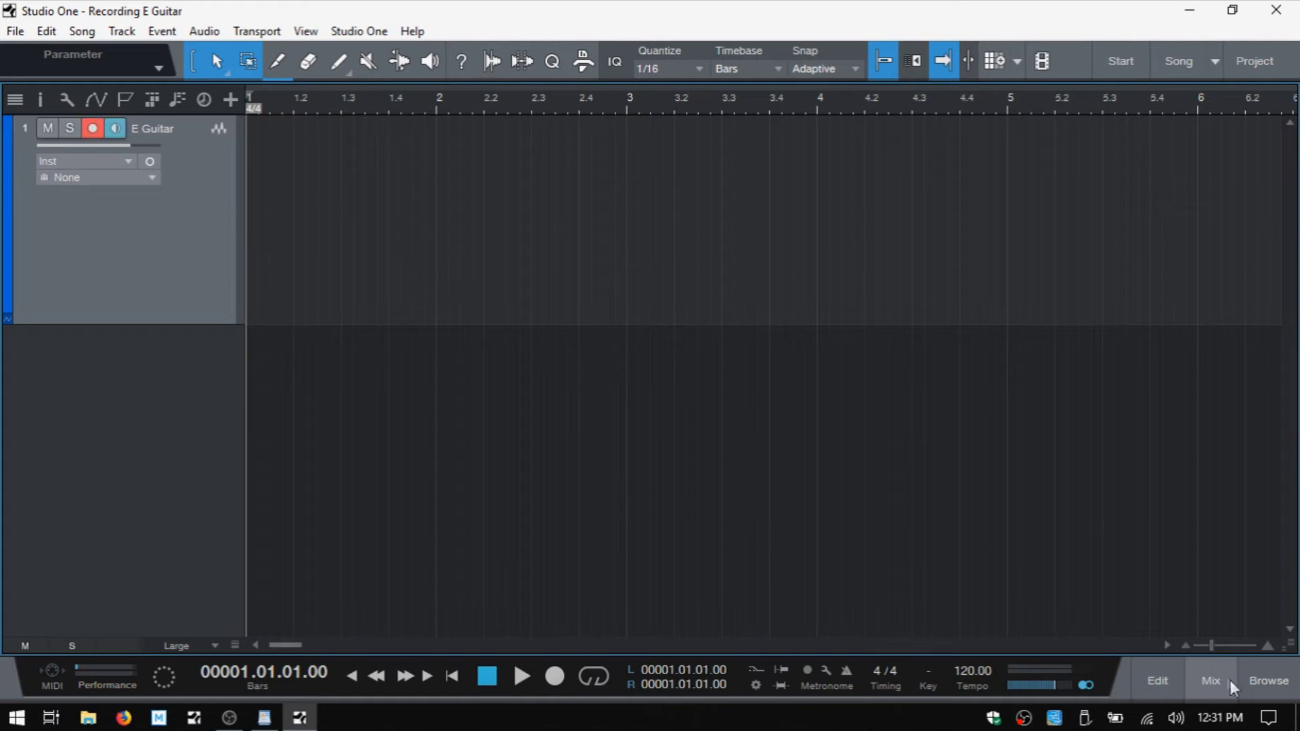
# - Insert the Tuner effect on the E Guitar track and record-arm it
pyautogui.click(1257, 676)
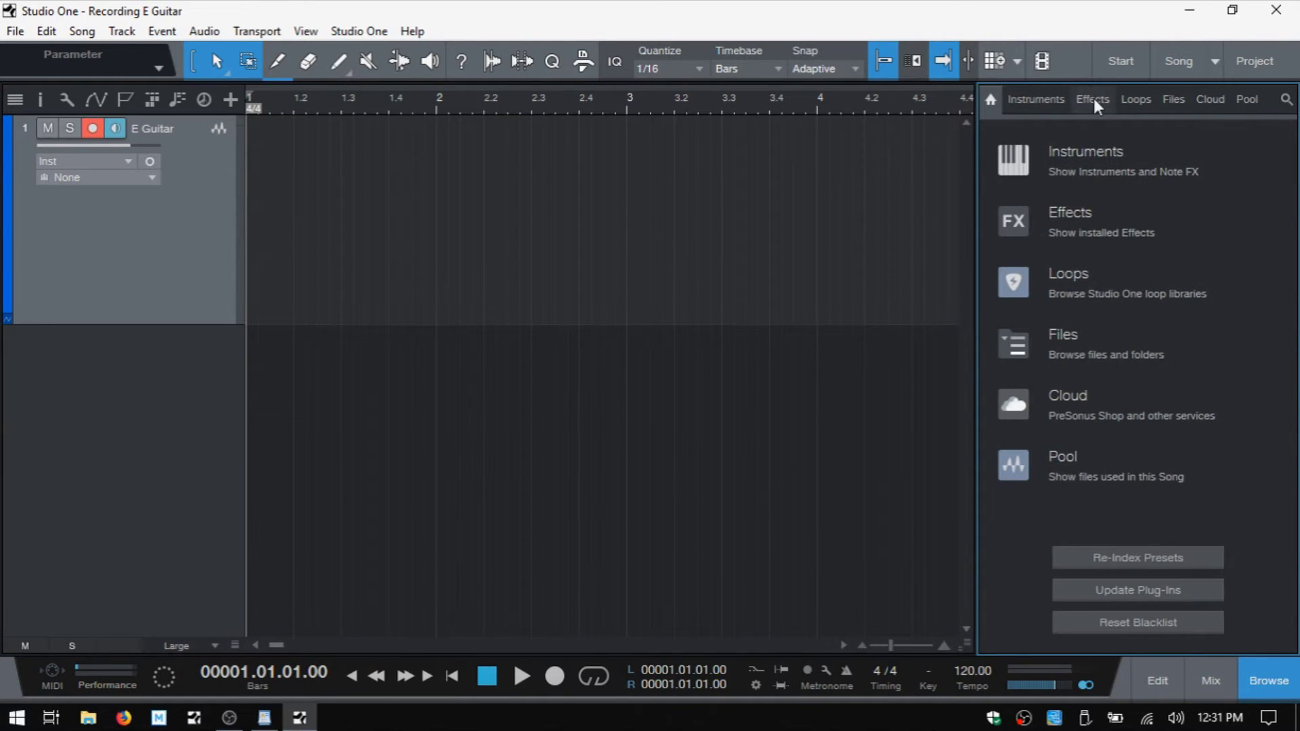
pyautogui.click(1094, 99)
pyautogui.scroll(-5, 1184, 336)
pyautogui.scroll(-5, 1175, 352)
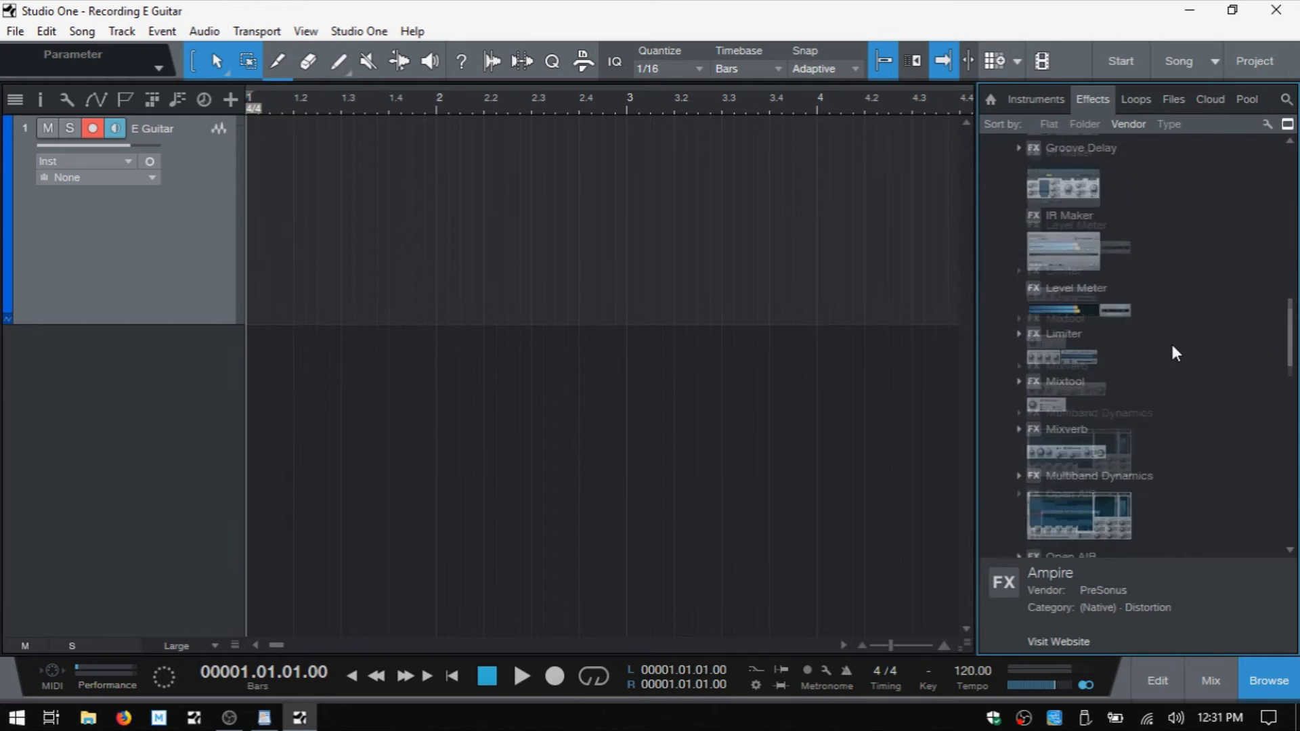
pyautogui.scroll(-5, 1174, 352)
pyautogui.scroll(-5, 1174, 352)
pyautogui.scroll(-5, 1176, 352)
pyautogui.scroll(-1, 1175, 352)
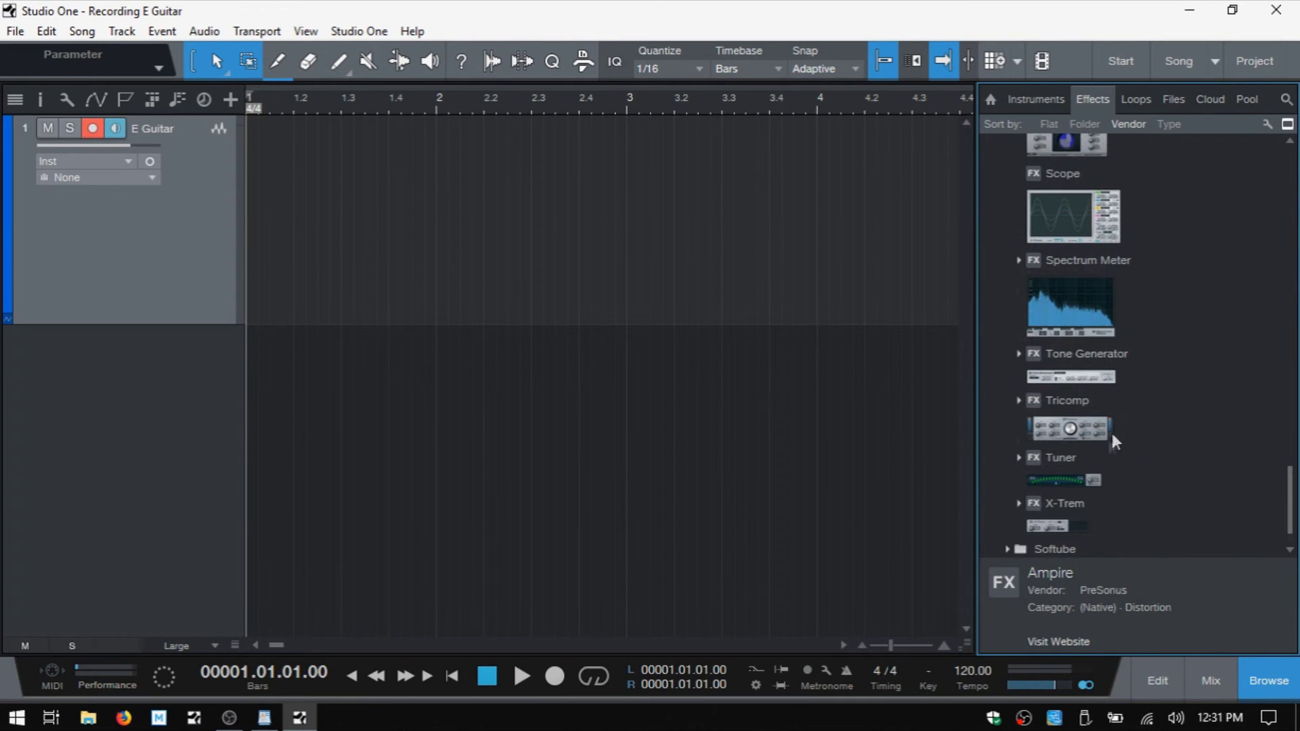
pyautogui.moveTo(1066, 474); pyautogui.dragTo(763, 289)
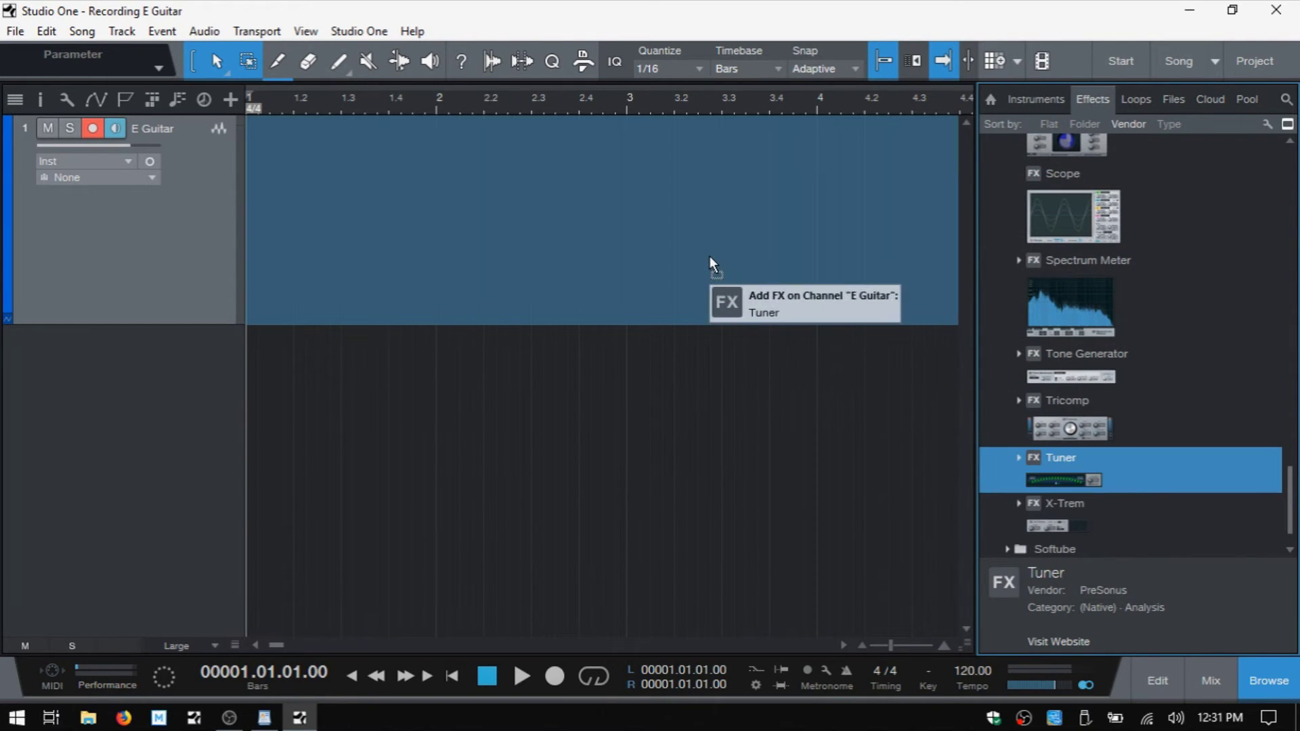
pyautogui.click(1282, 683)
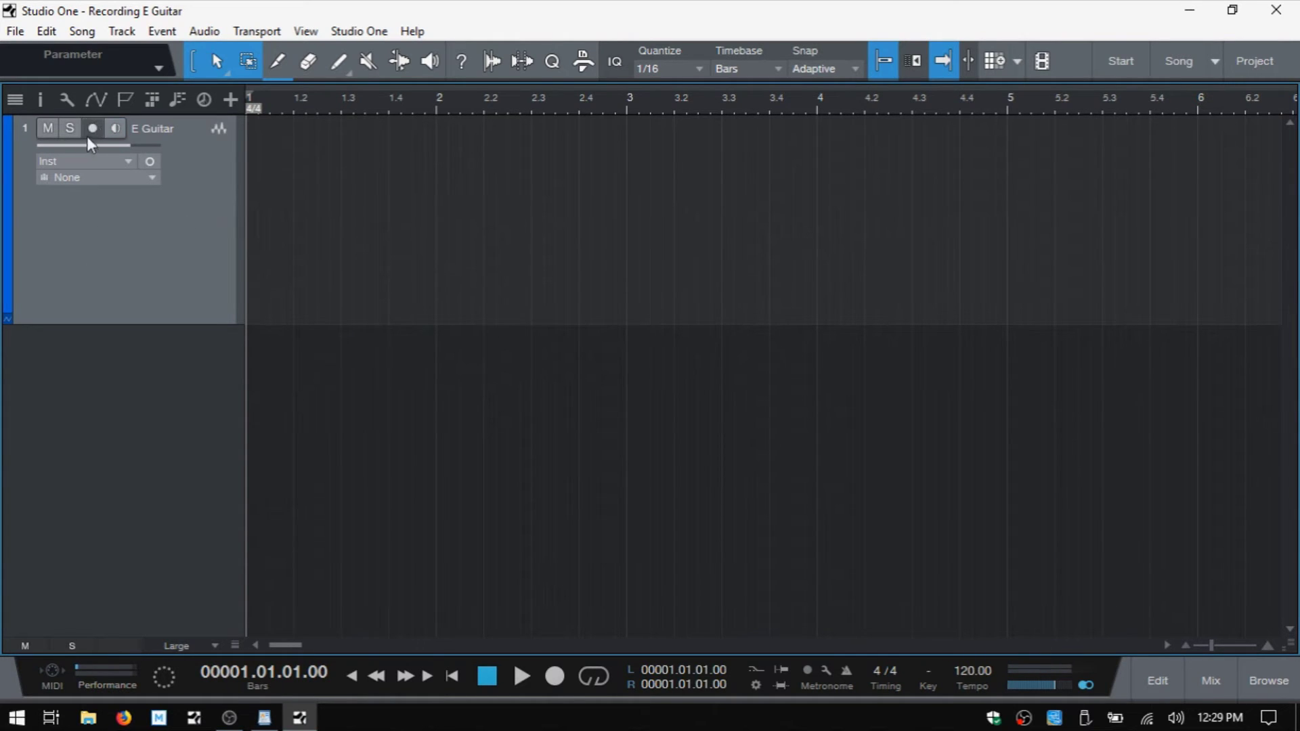
pyautogui.click(92, 129)
# - Record a guitar take on E Guitar ending just past bar 14
pyautogui.press('KP_Multiply')
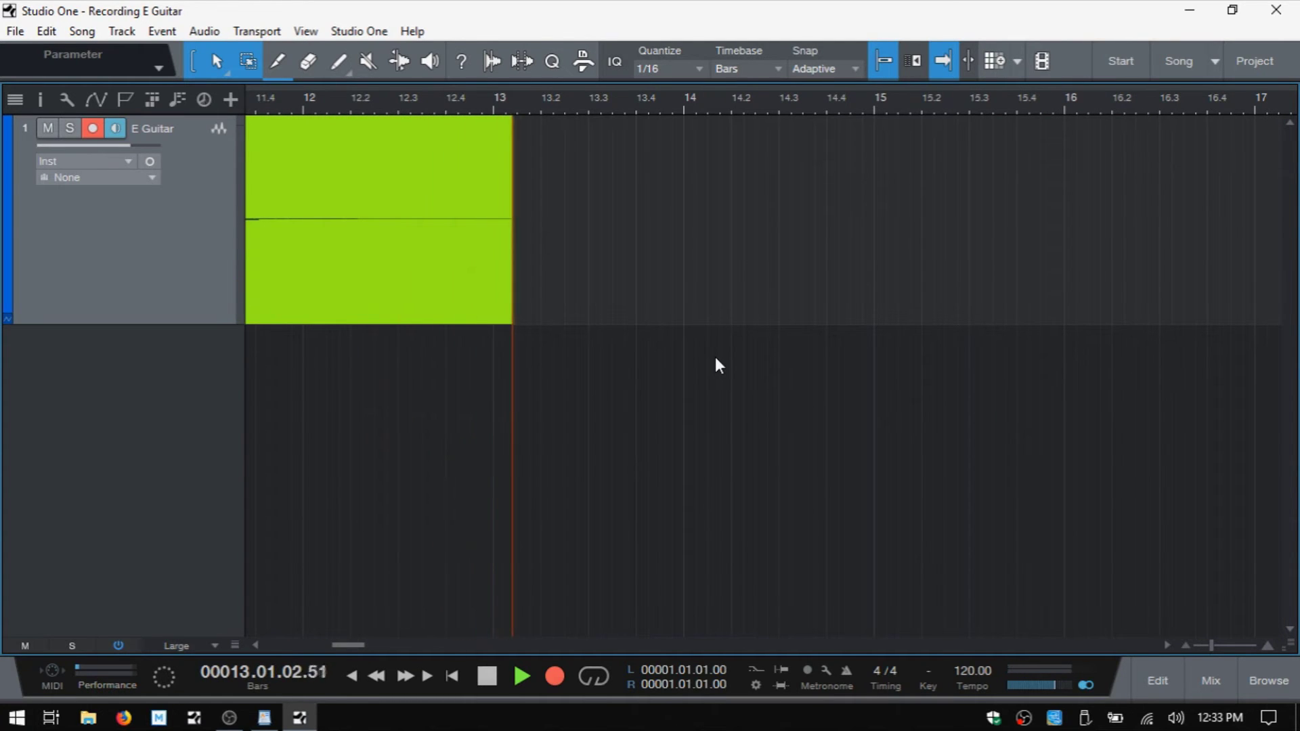
pyautogui.press('space')
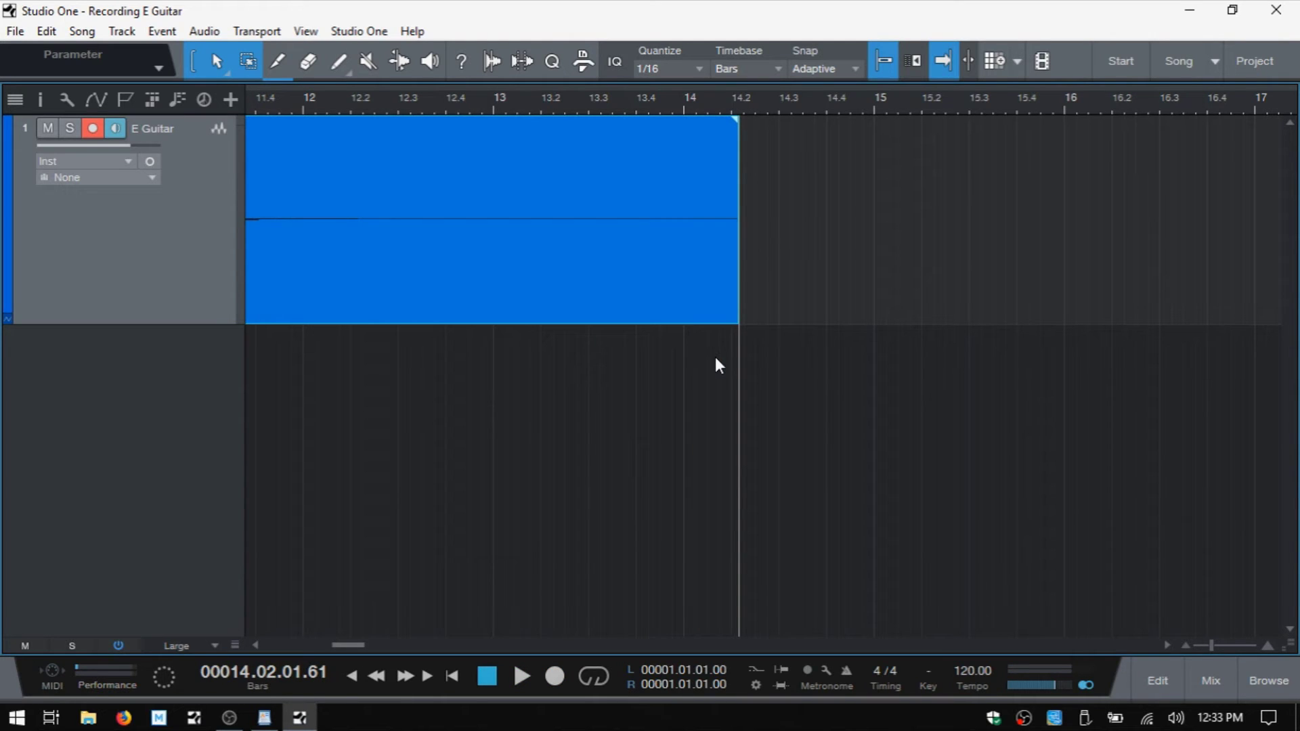
# - Insert Ampire after the Tuner on E Guitar, with the playhead near bar 18
pyautogui.click(452, 99)
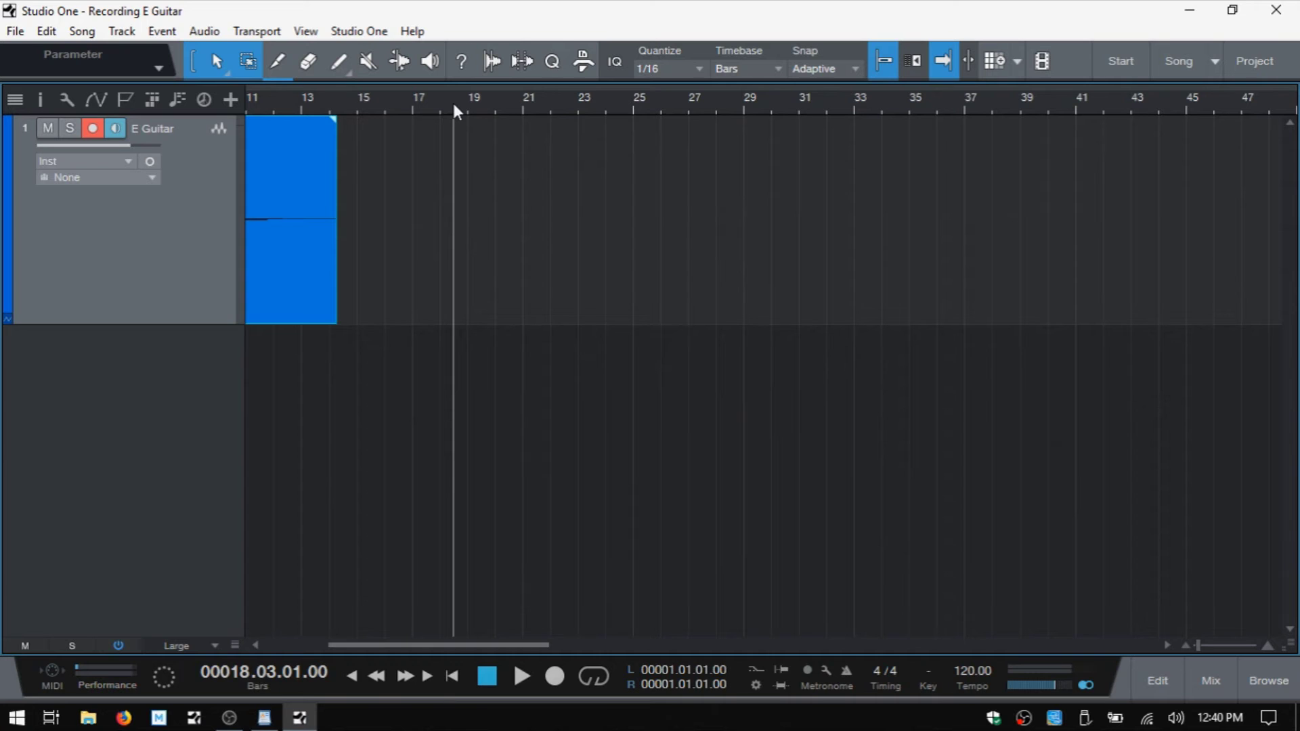
pyautogui.click(1255, 677)
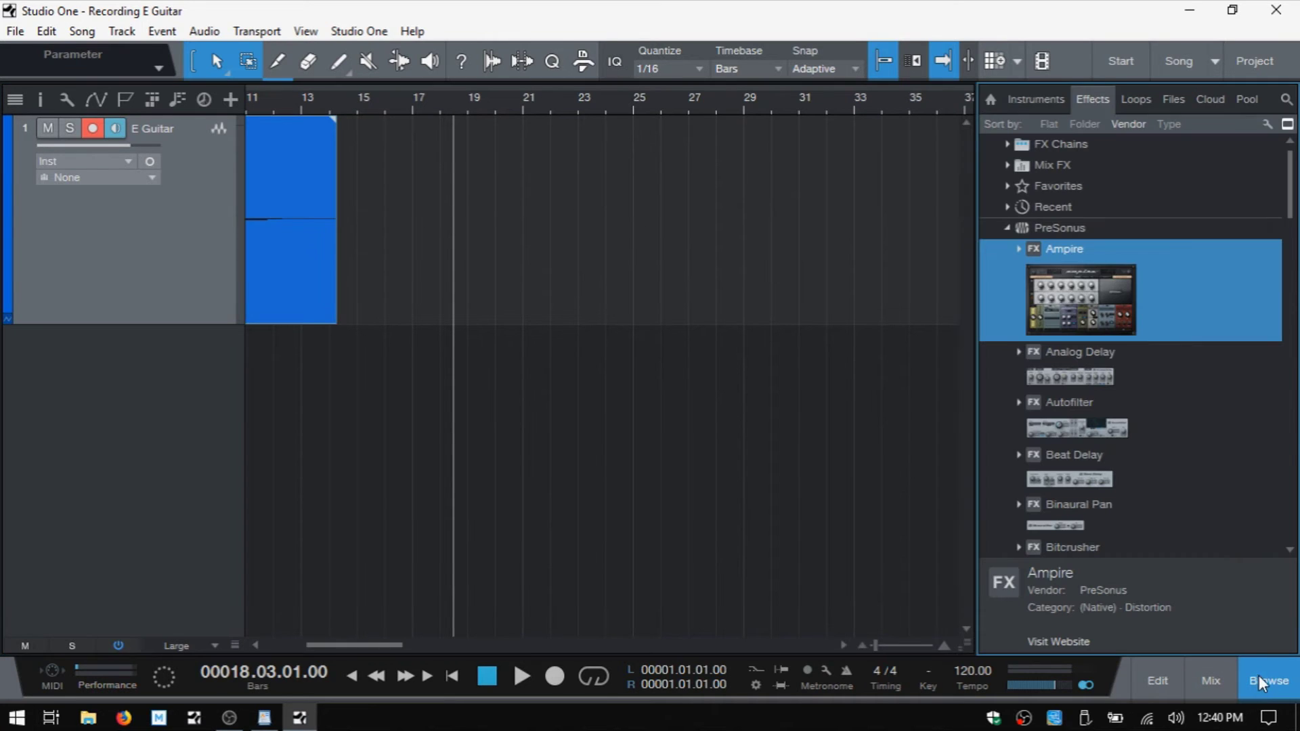
pyautogui.moveTo(1094, 307); pyautogui.dragTo(723, 287)
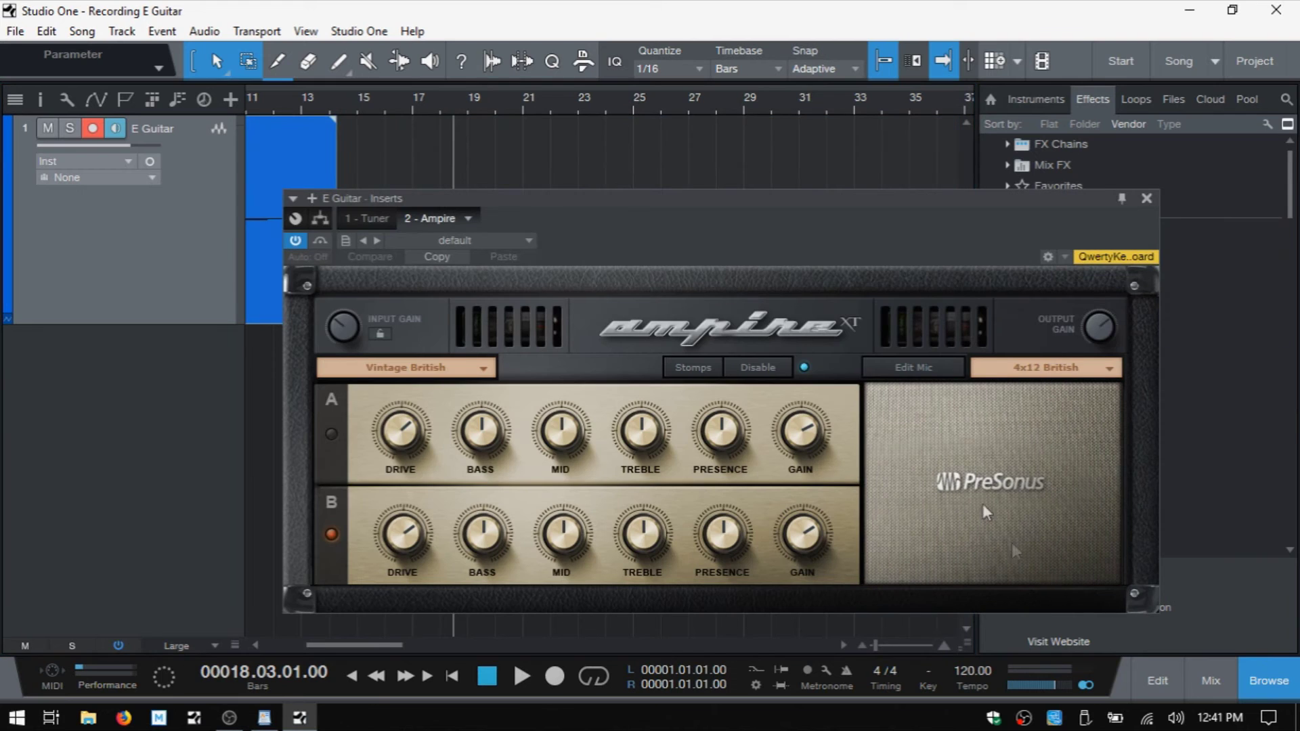
pyautogui.click(1260, 682)
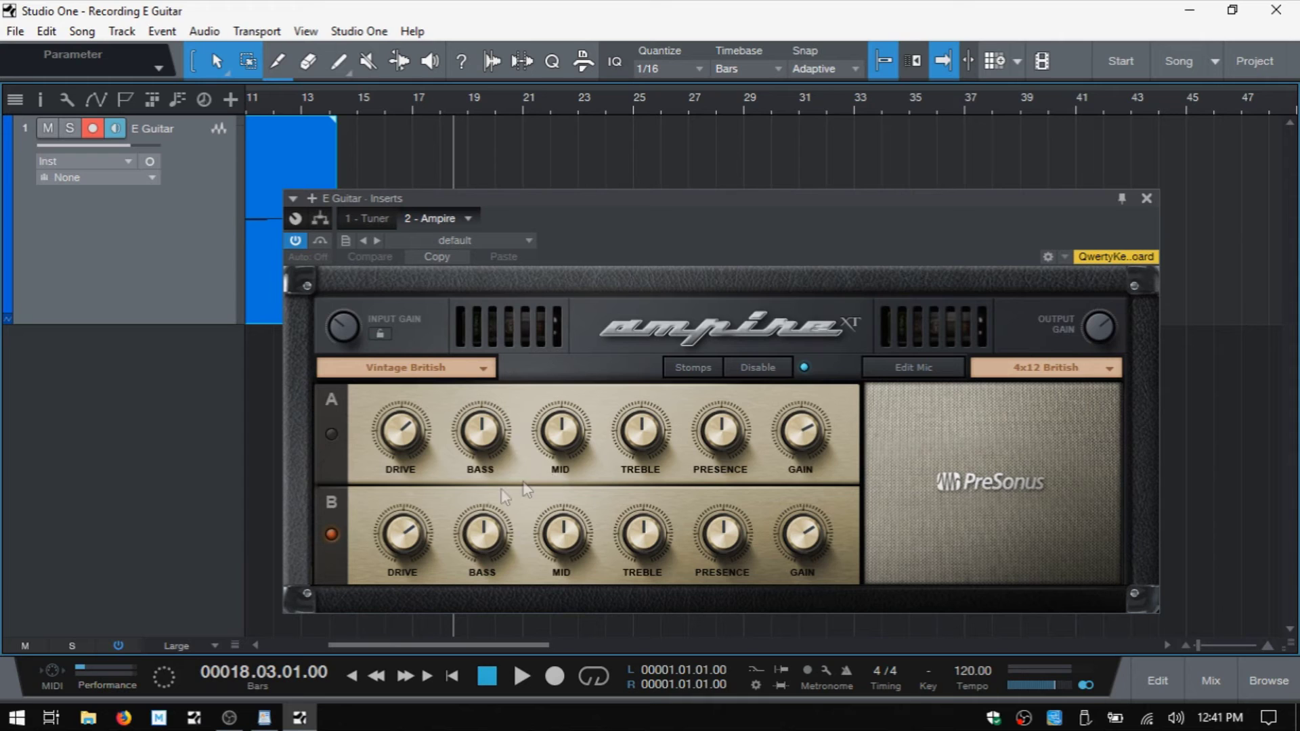
# - Toggle Ampire between channels A and B and view the cabinet list
pyautogui.click(331, 435)
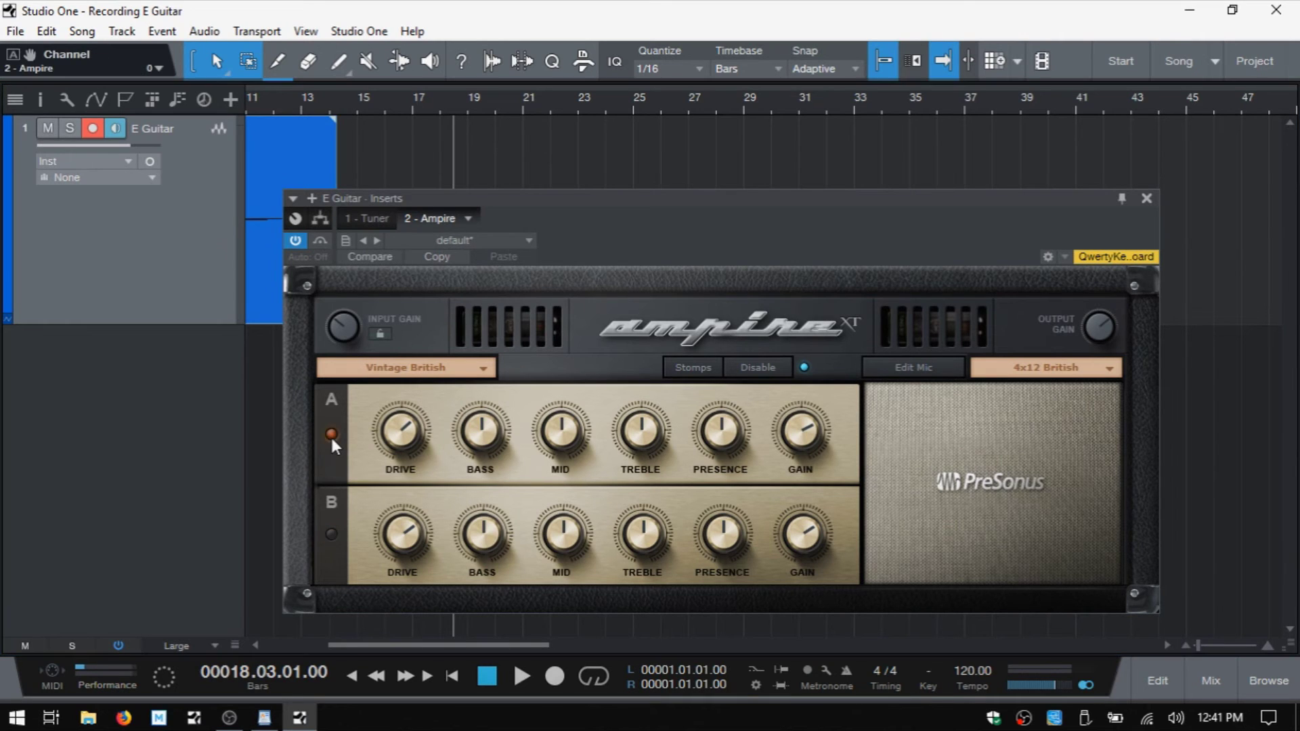
pyautogui.click(330, 534)
pyautogui.click(1107, 366)
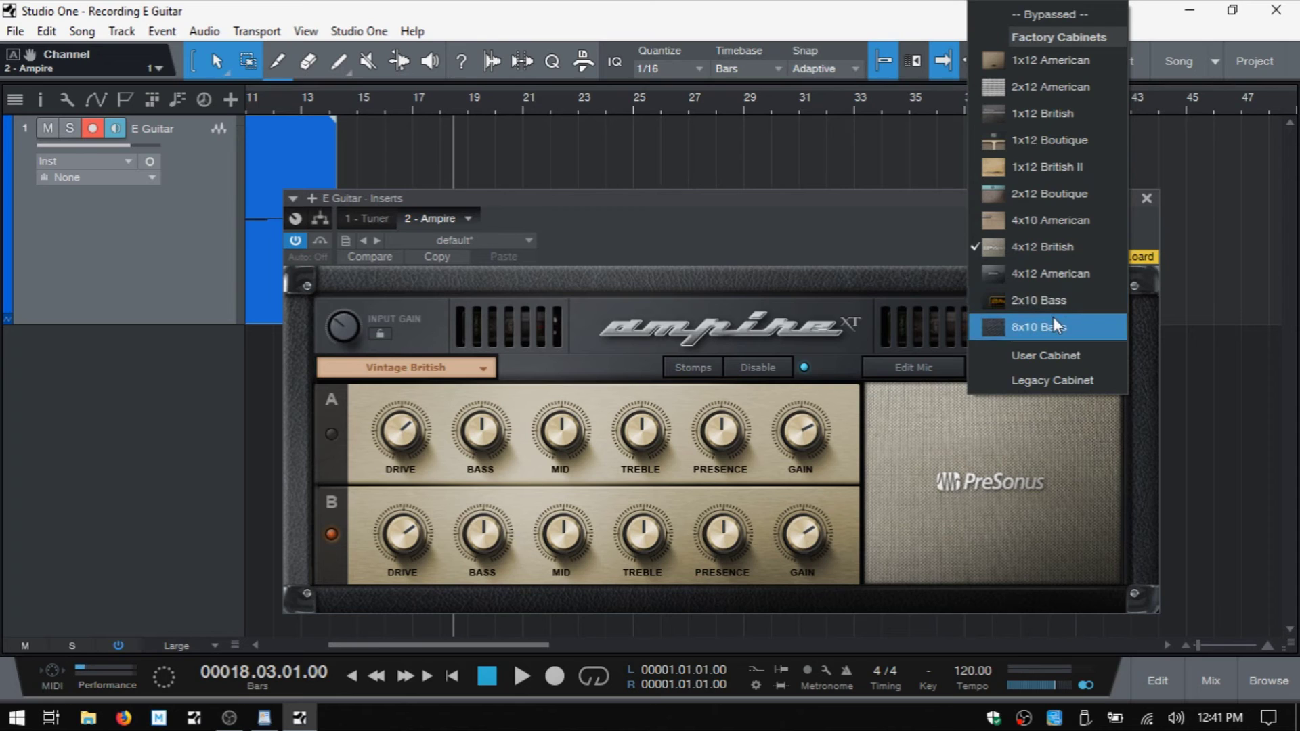
# - Keep the 4x12 British cabinet and show its microphone placement settings
pyautogui.click(1145, 327)
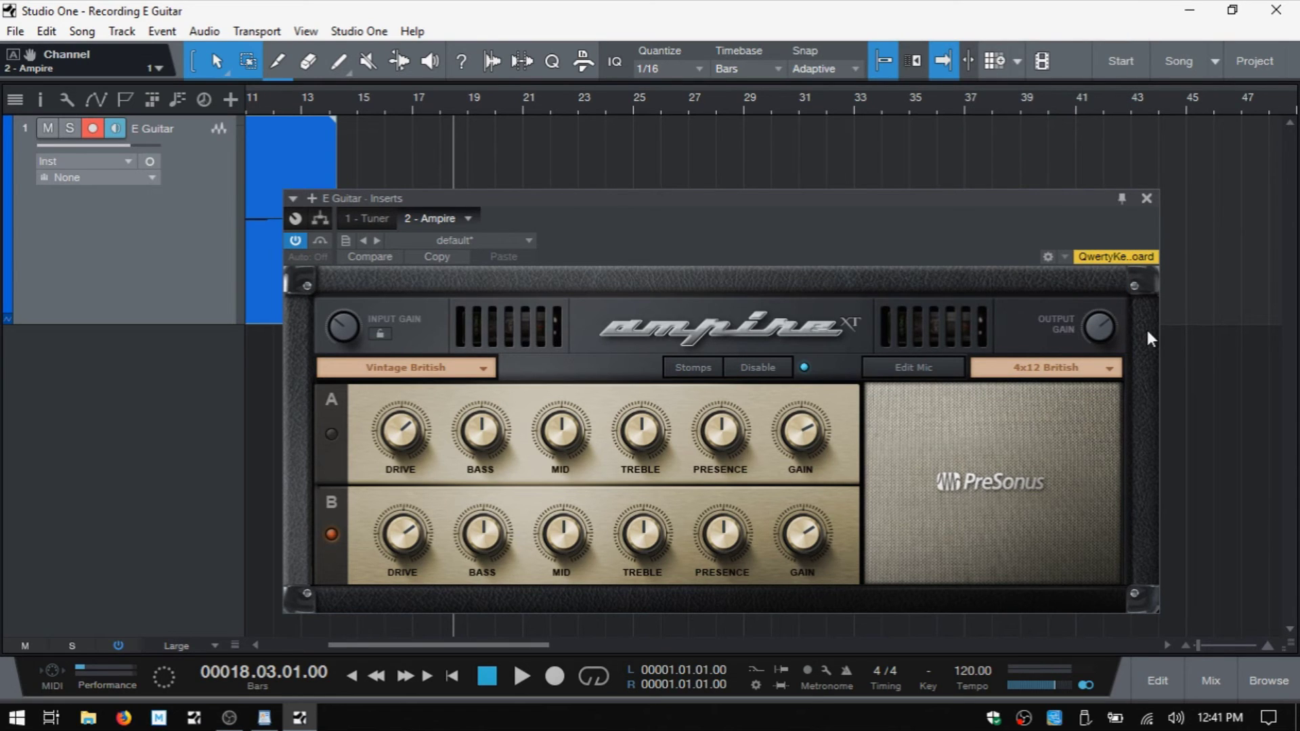
pyautogui.click(907, 366)
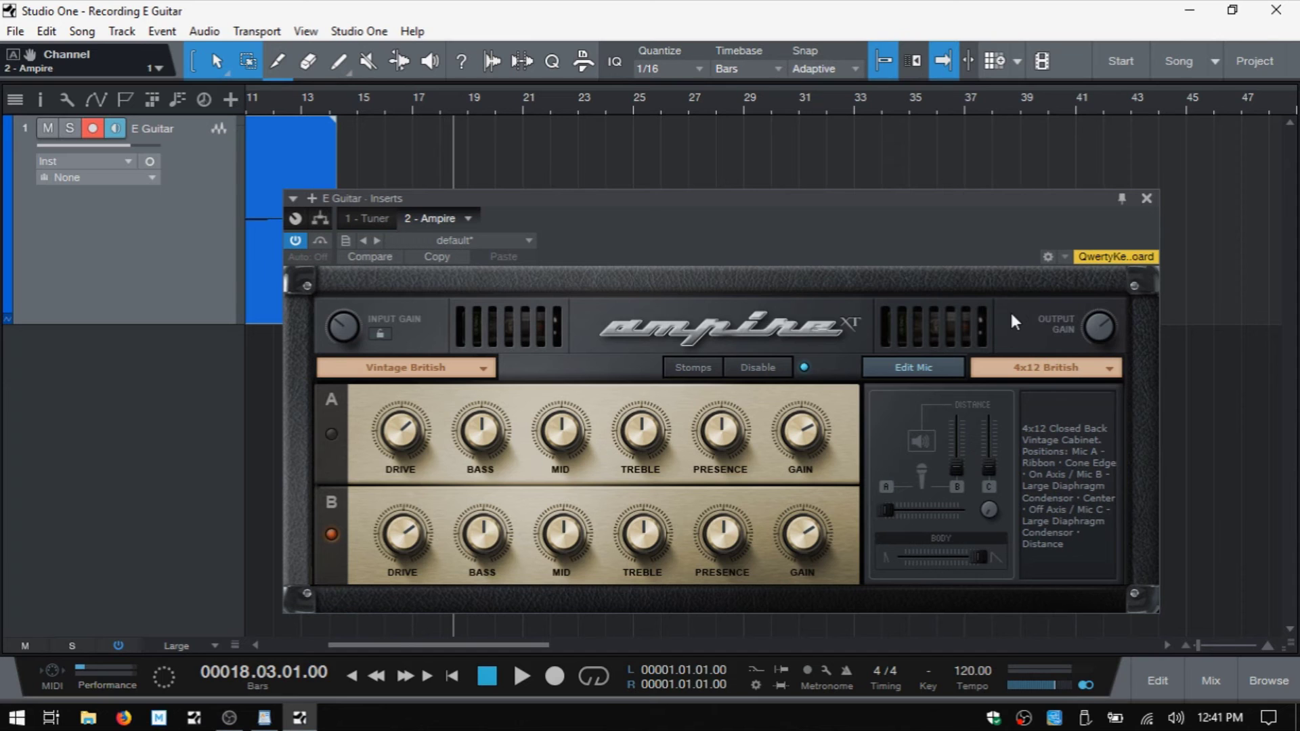
# - Show Ampire's stomp pedals, raise its window, and open Studio One's Options
pyautogui.click(696, 370)
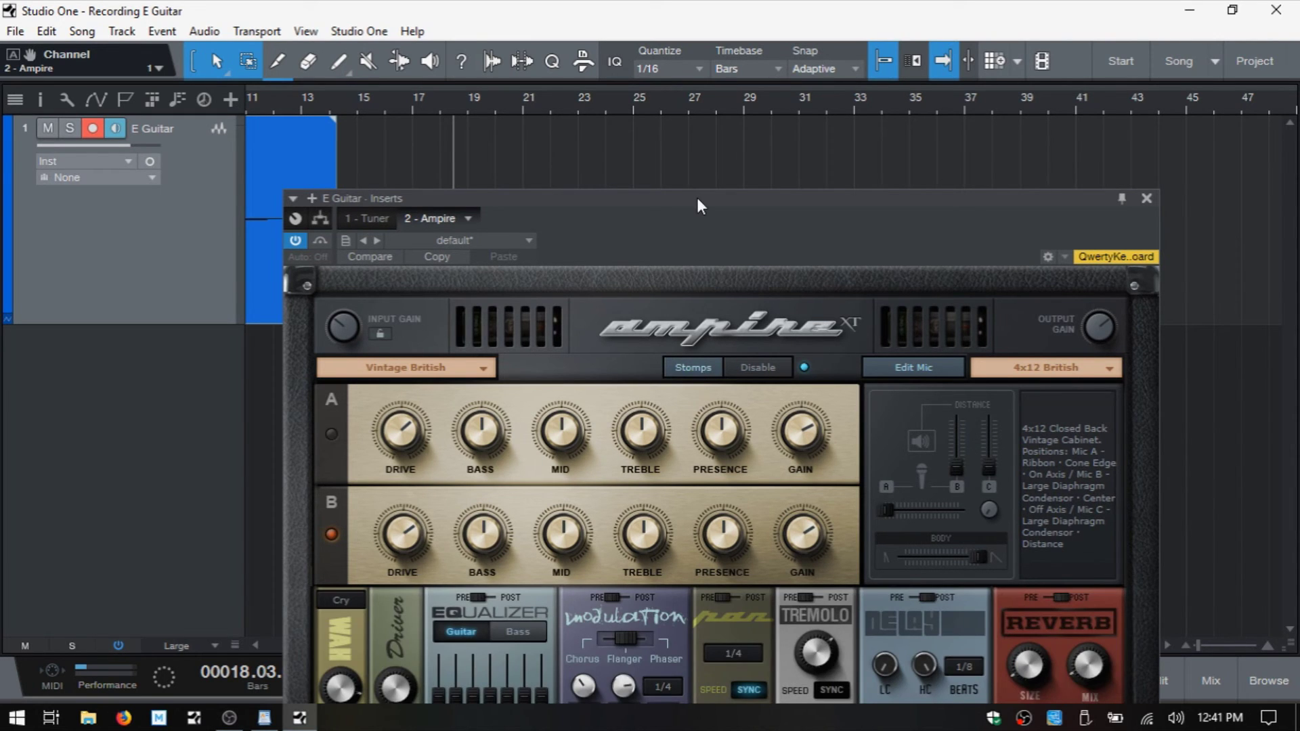
pyautogui.moveTo(697, 197); pyautogui.dragTo(681, 48)
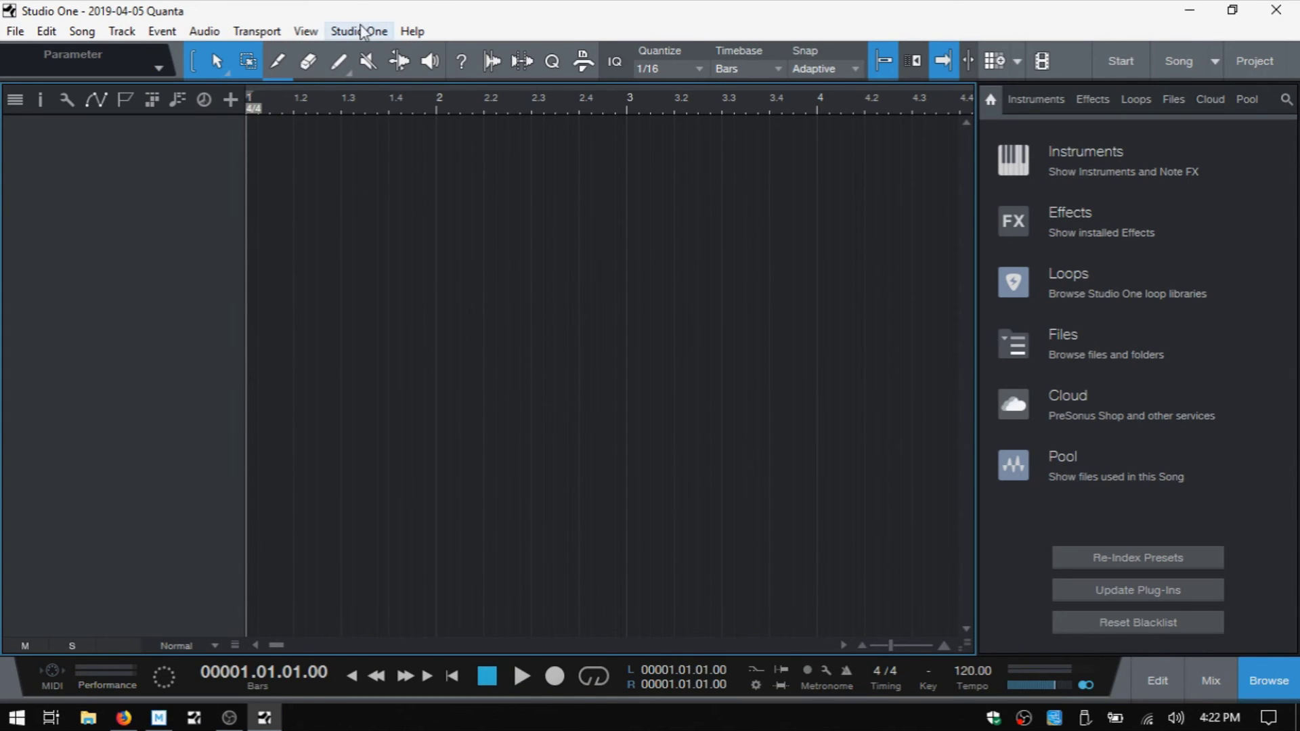
pyautogui.click(358, 31)
pyautogui.click(397, 263)
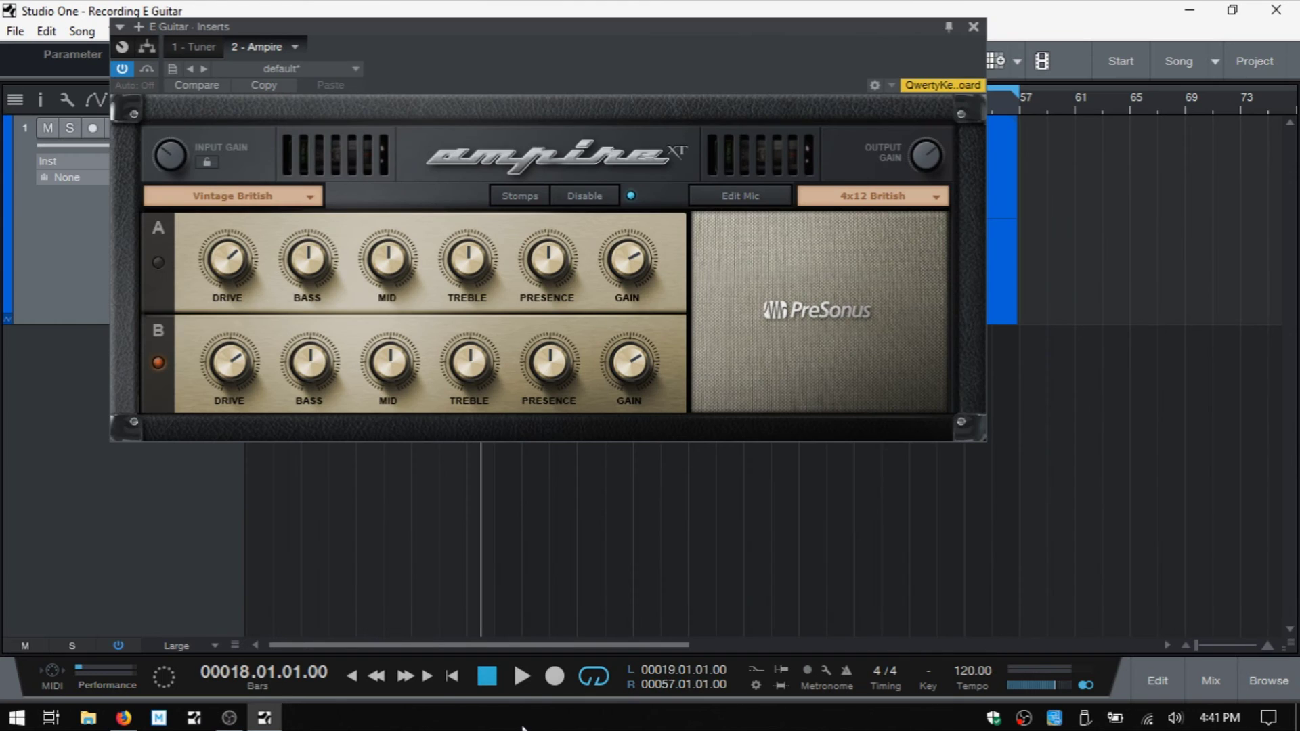
# - Play the song from bar 18 to hear the guitar through Ampire
pyautogui.press('space')
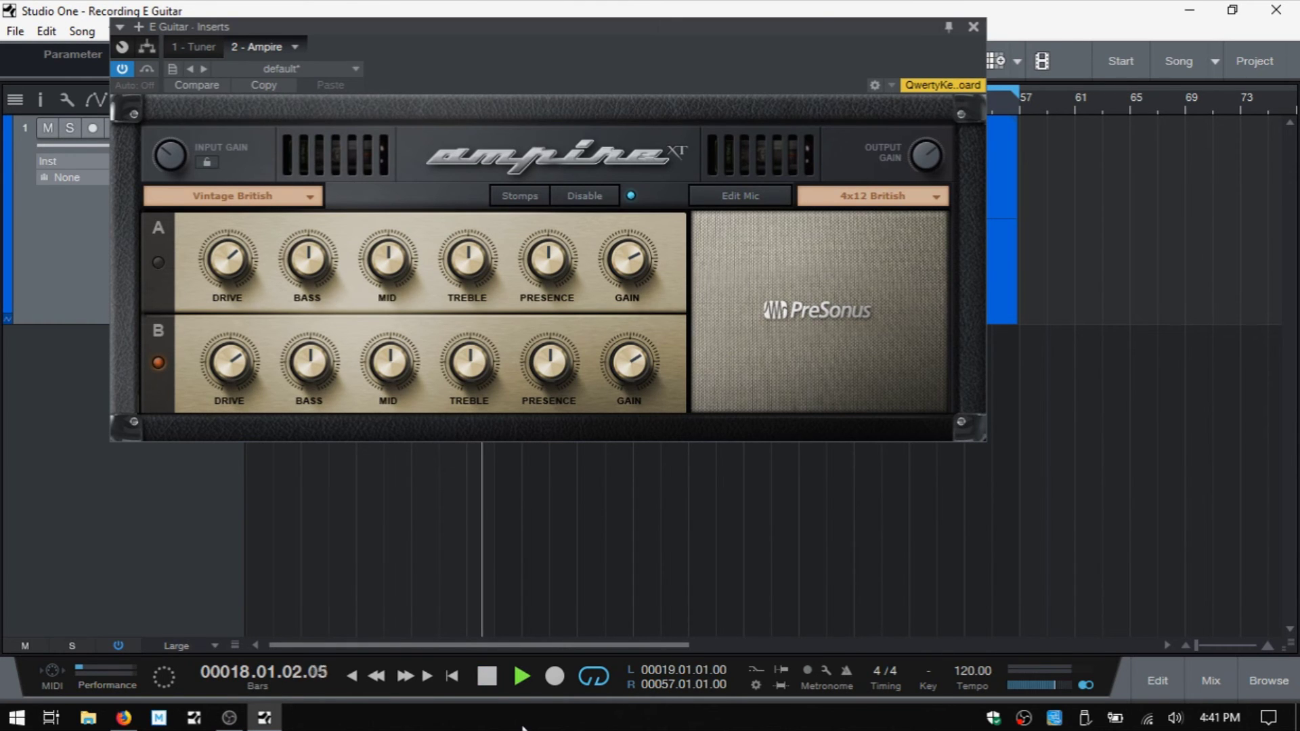